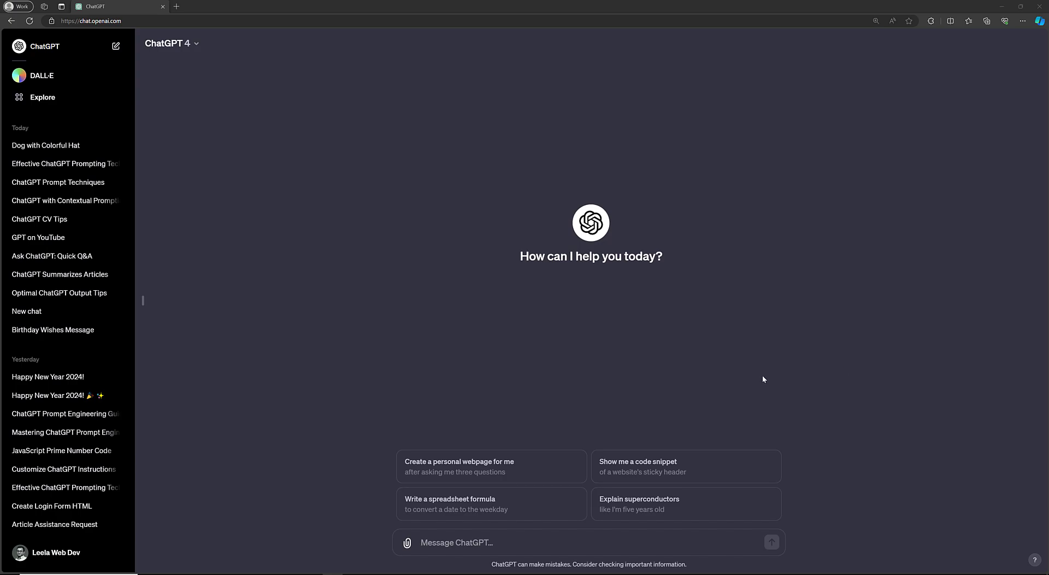
# Send the prompt "you are an experienced chatgpt user. your aim is to write the best possible prompts in order to get the" and stop the response.
pyautogui.click(456, 541)
pyautogui.write('you')
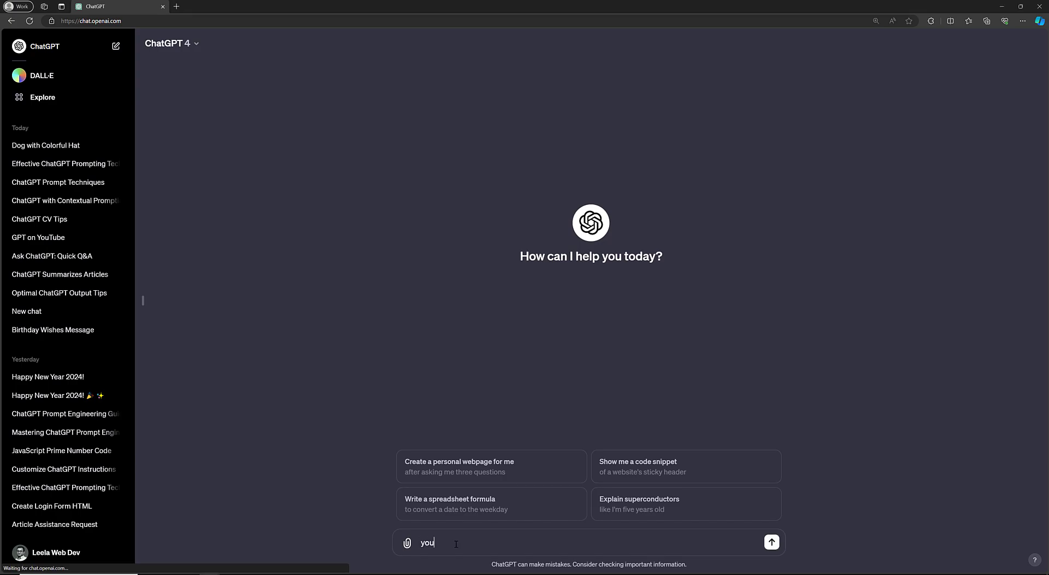
pyautogui.write(' are  ')
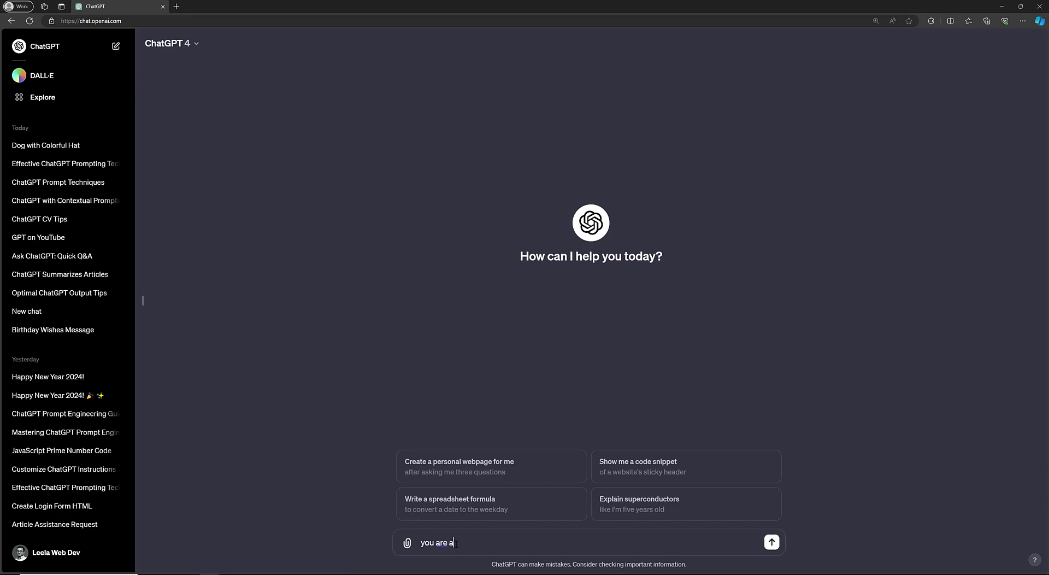
pyautogui.write('an experienced chatgpt user. yo')
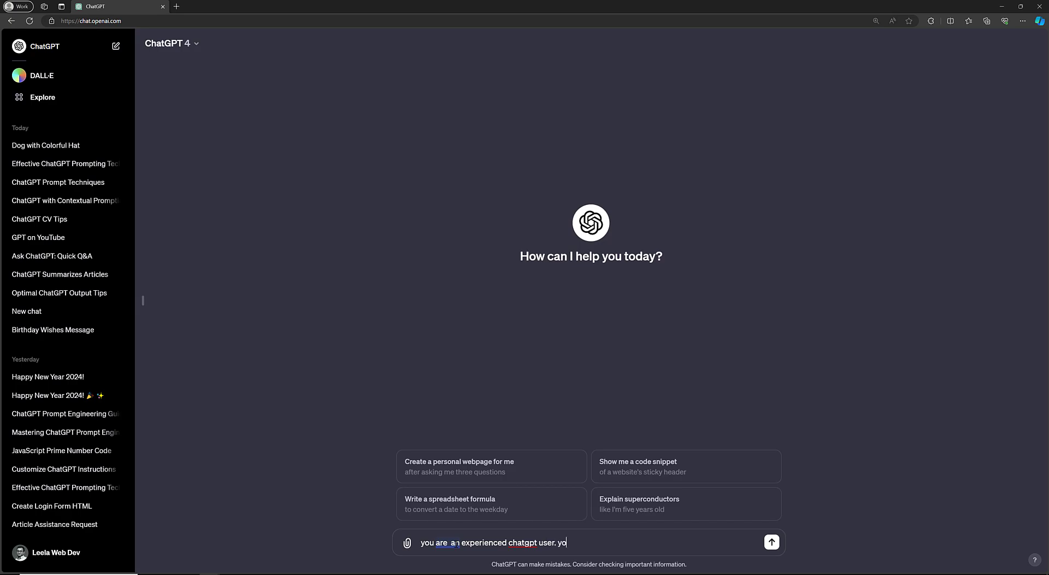
pyautogui.write('ur aim is to write the best possible p')
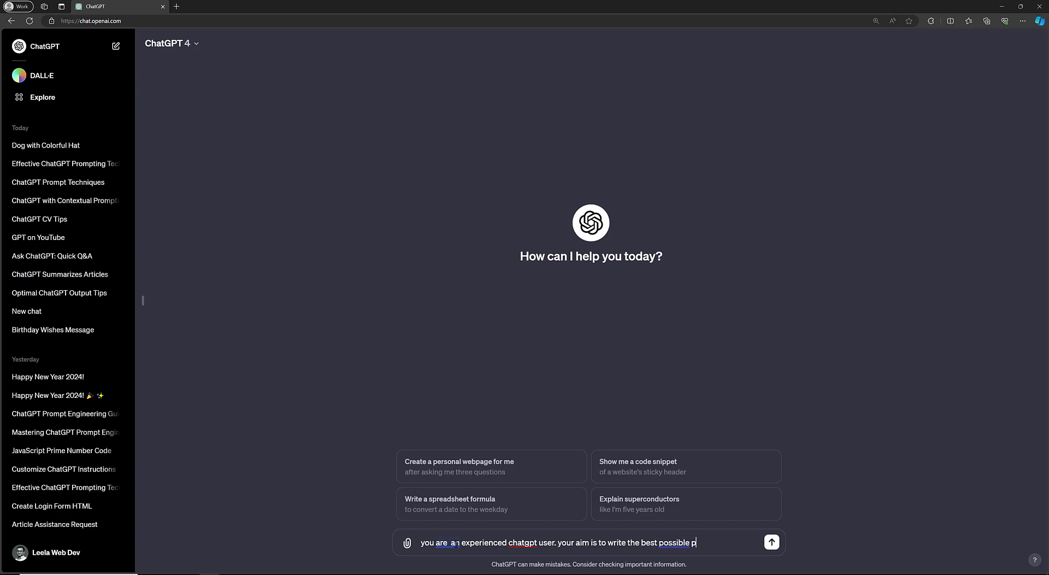
pyautogui.write('rompts in order to get the')
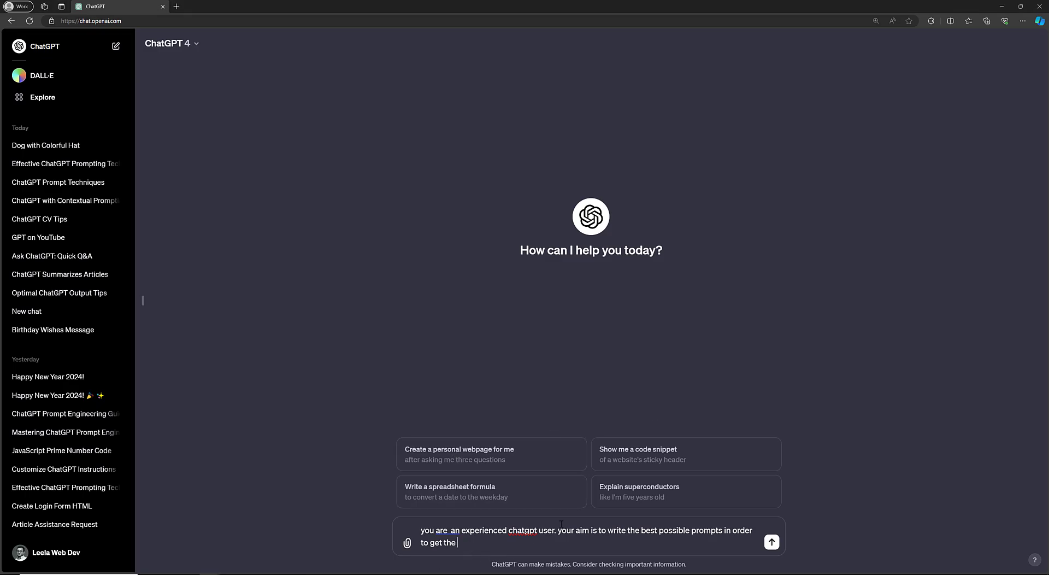
pyautogui.click(772, 542)
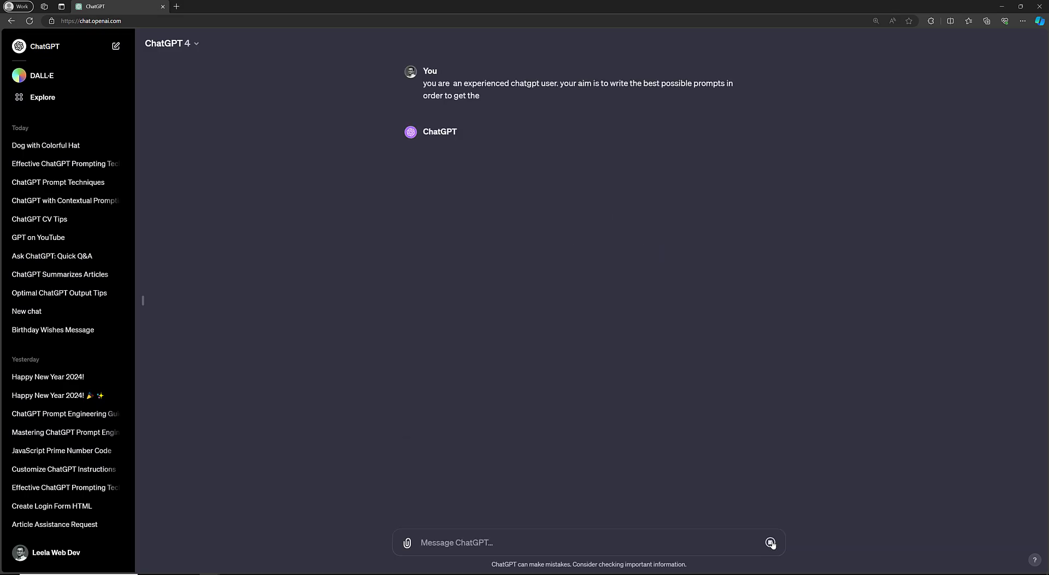
pyautogui.click(770, 542)
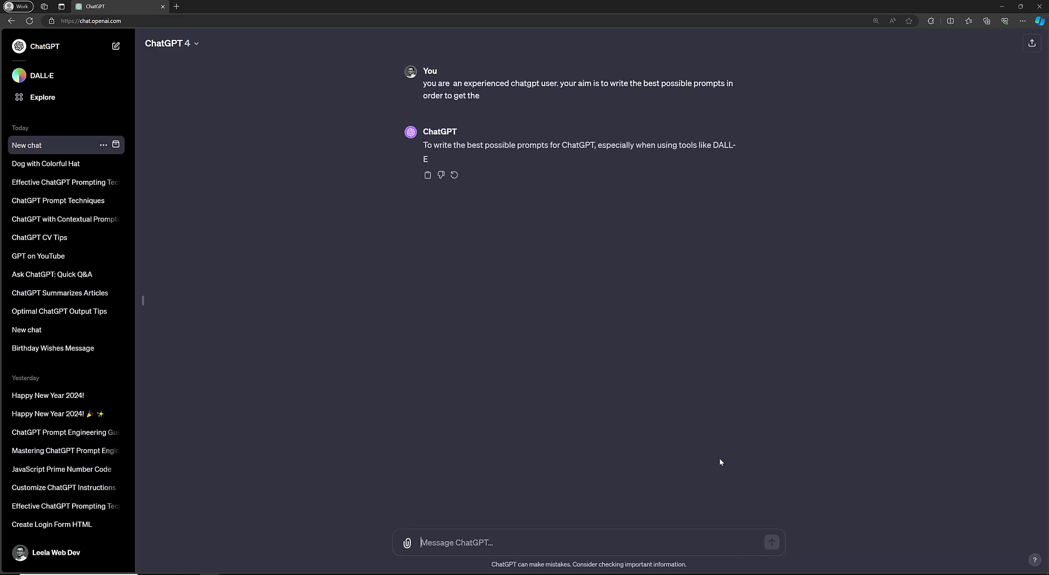
# Edit the sent prompt to append "possible results" at its end, followed by a blank line.
pyautogui.click(428, 112)
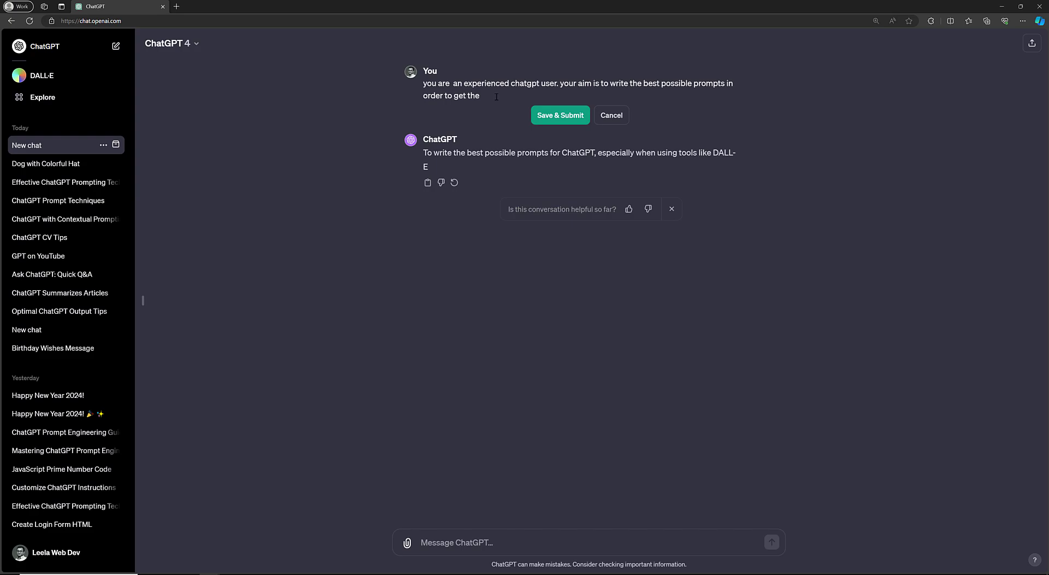
pyautogui.write('possible results')
pyautogui.press('BackSpace')
pyautogui.press('Return')
pyautogui.press('Return')
# Add the line "Give me the list of top 10 useful chatgpt prompting techniques" to the edited prompt, with "useful" spelled correctly.
pyautogui.write('Give me the list of ')
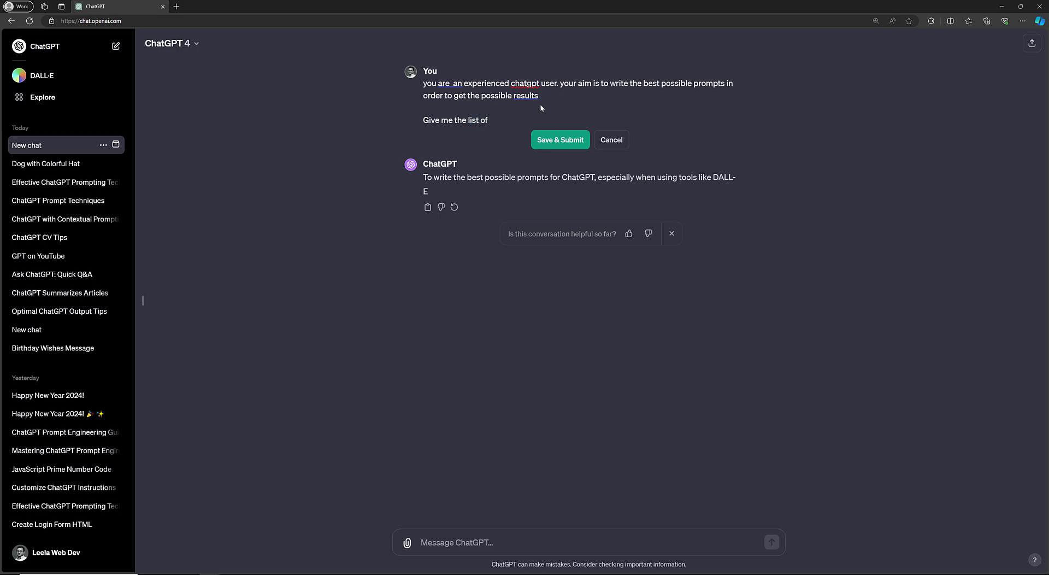
pyautogui.write('yo')
pyautogui.press('BackSpace')
pyautogui.press('BackSpace')
pyautogui.press('BackSpace')
pyautogui.write('top 10 usefull chatgot')
pyautogui.press('BackSpace')
pyautogui.press('BackSpace')
pyautogui.write('pt prompting techniques')
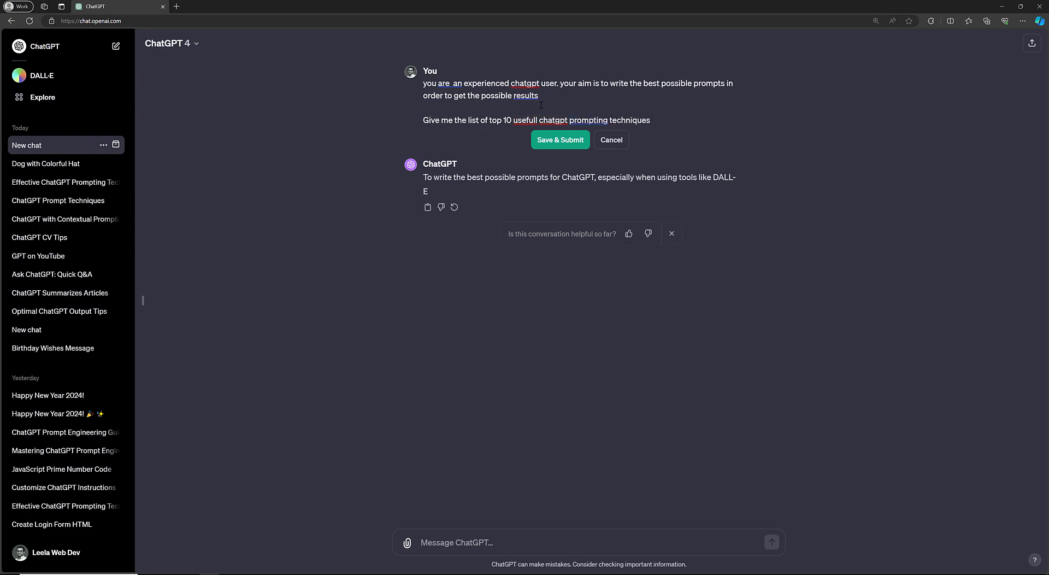
pyautogui.press('Return')
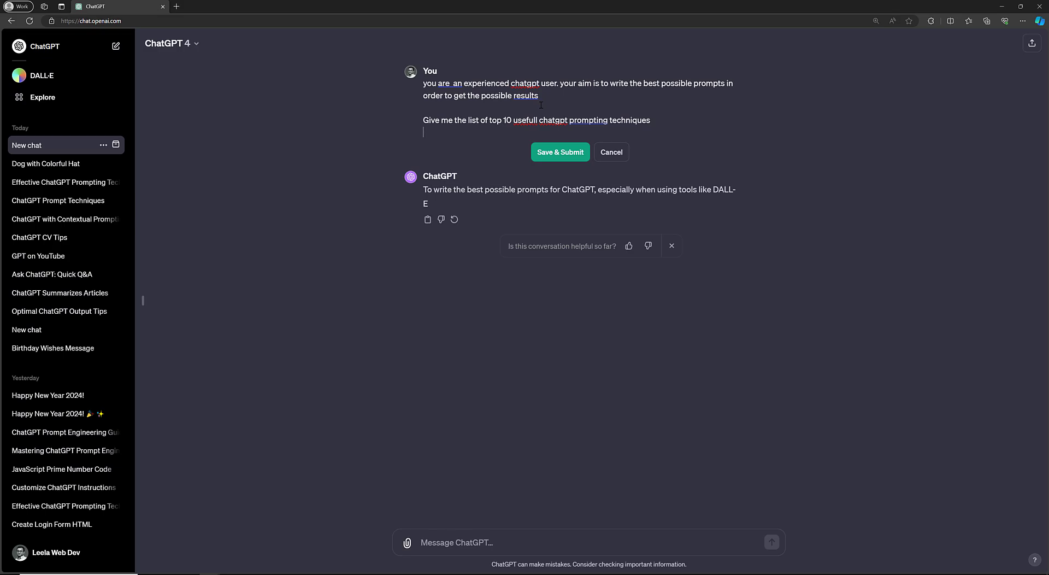
pyautogui.rightClick(522, 121)
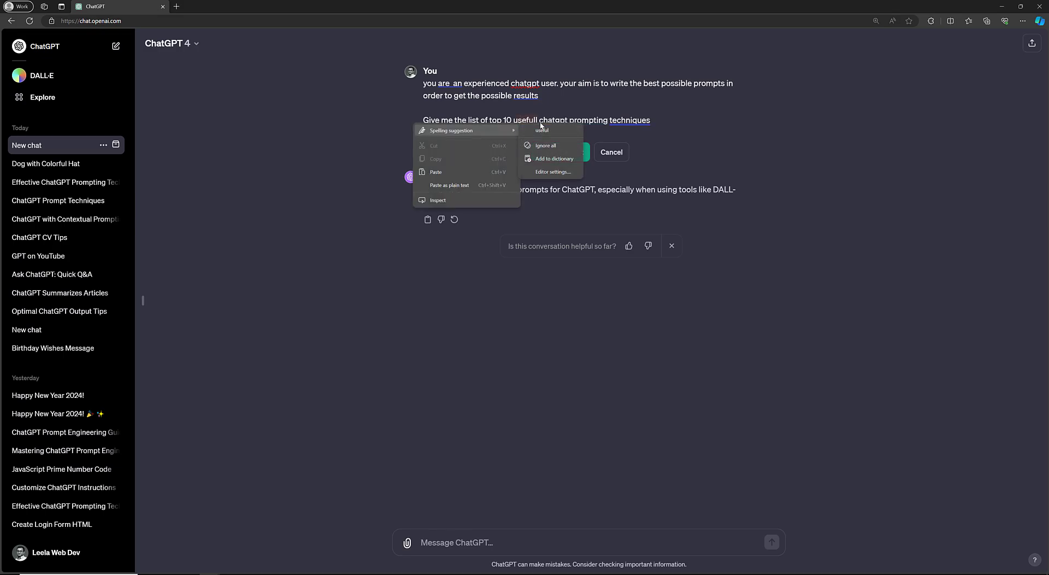
pyautogui.click(542, 130)
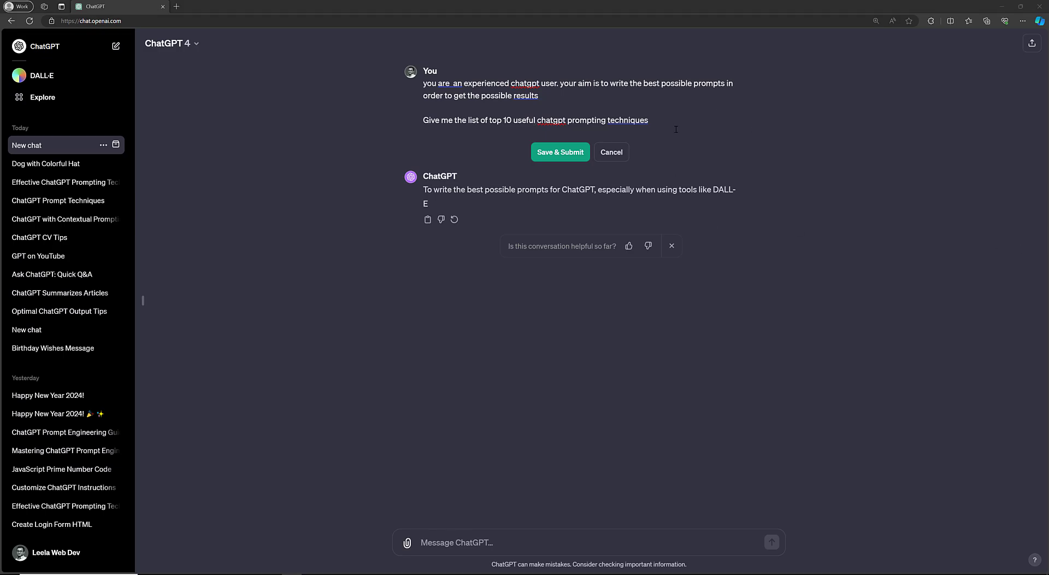
# Add a request for a description and short example of every technique, include a Contextual prompting sample, and submit the edited prompt.
pyautogui.write('Describe the technique and provide a short example for every prompting technique.  Here is an example technique. Contextual prompting: Add extra information on cultural, historical, or situation factors. That should be taken into account as a part of the response.')
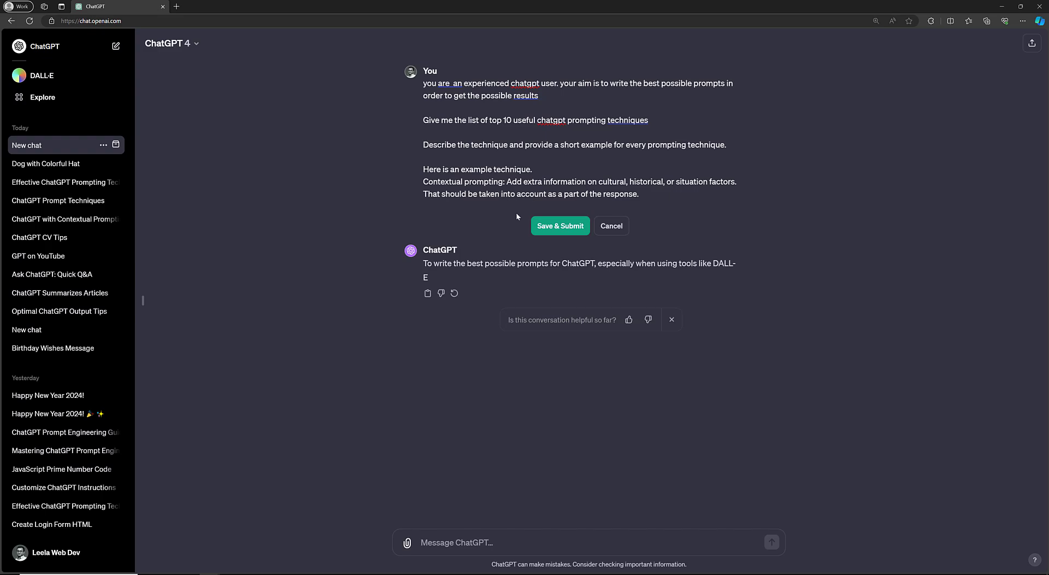
pyautogui.click(552, 225)
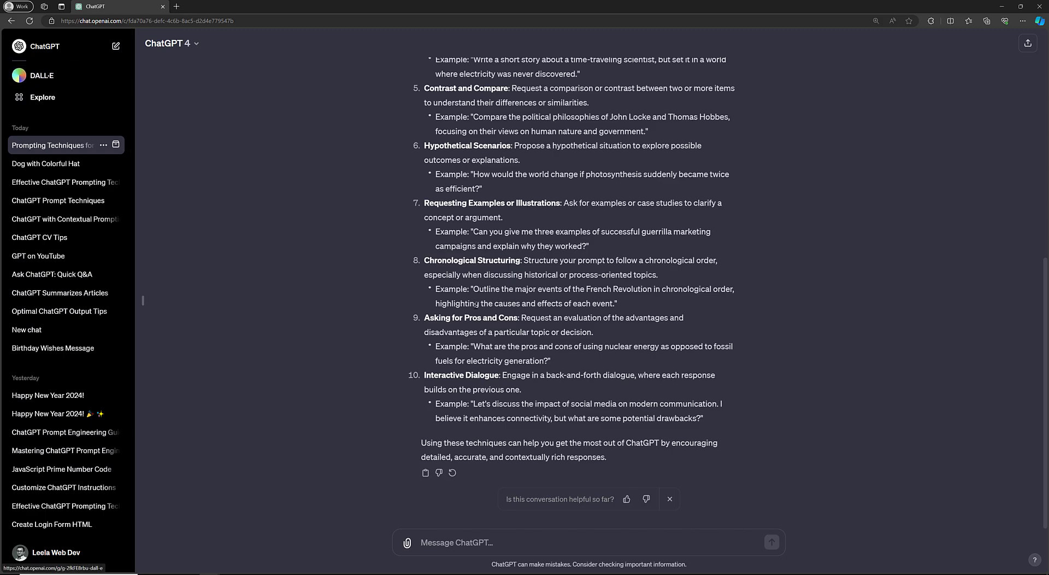
# Open the DALL·E chat and view its available options without choosing one.
pyautogui.click(60, 76)
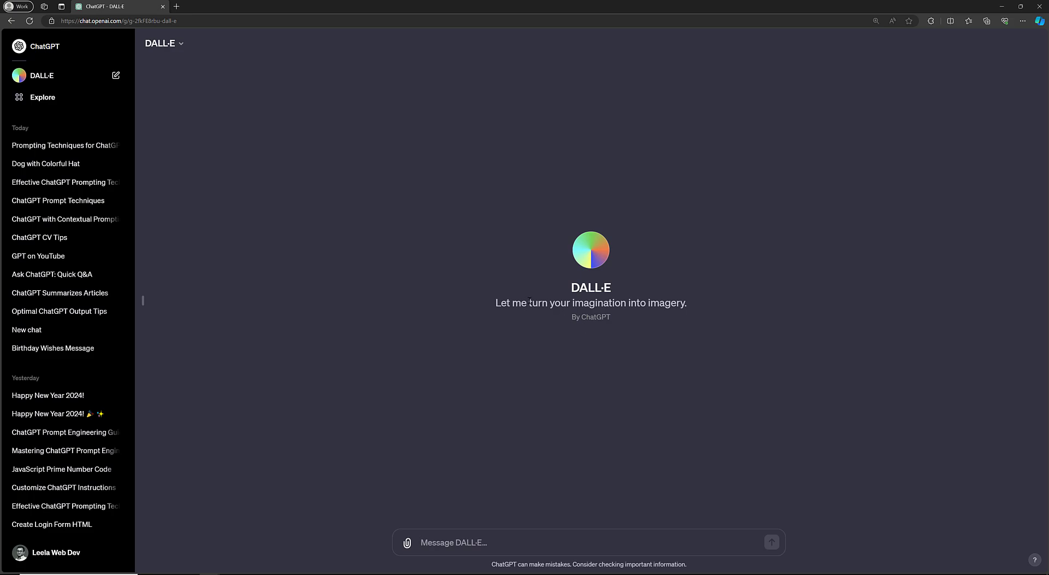
pyautogui.click(163, 43)
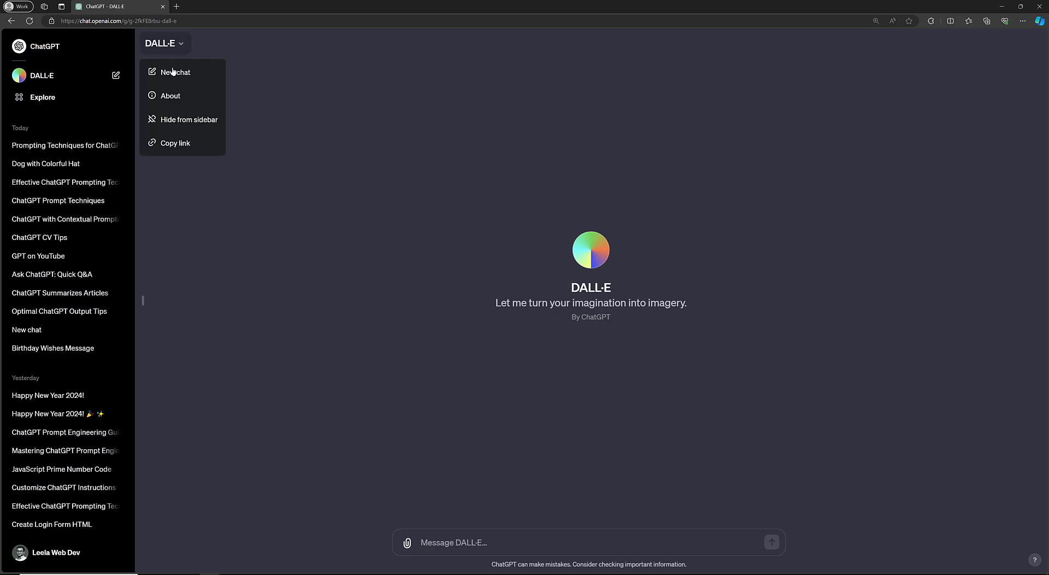
pyautogui.click(234, 152)
pyautogui.click(45, 46)
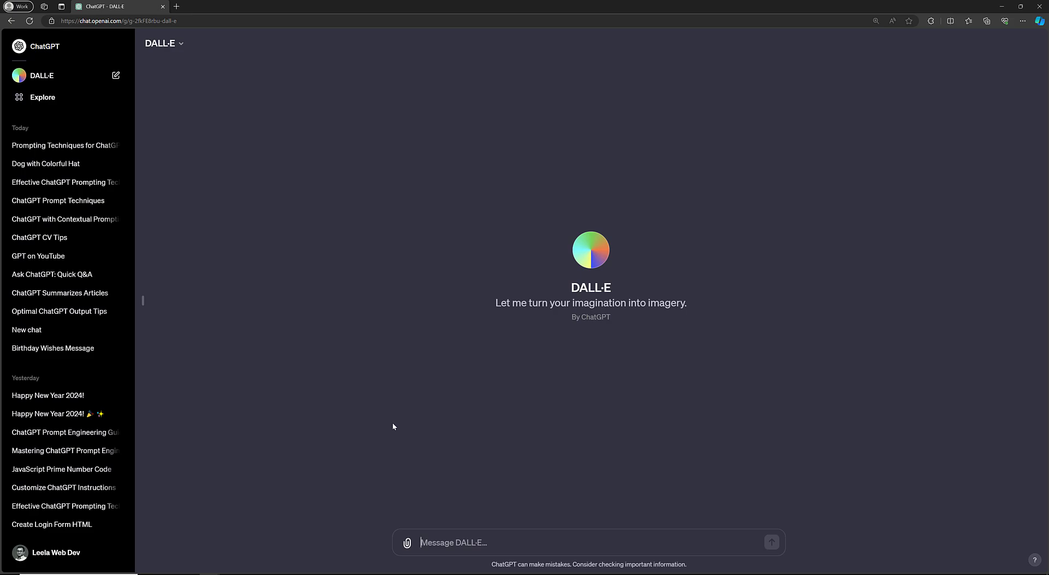
# Search the web for "bing chat" in a new browser tab.
pyautogui.click(176, 6)
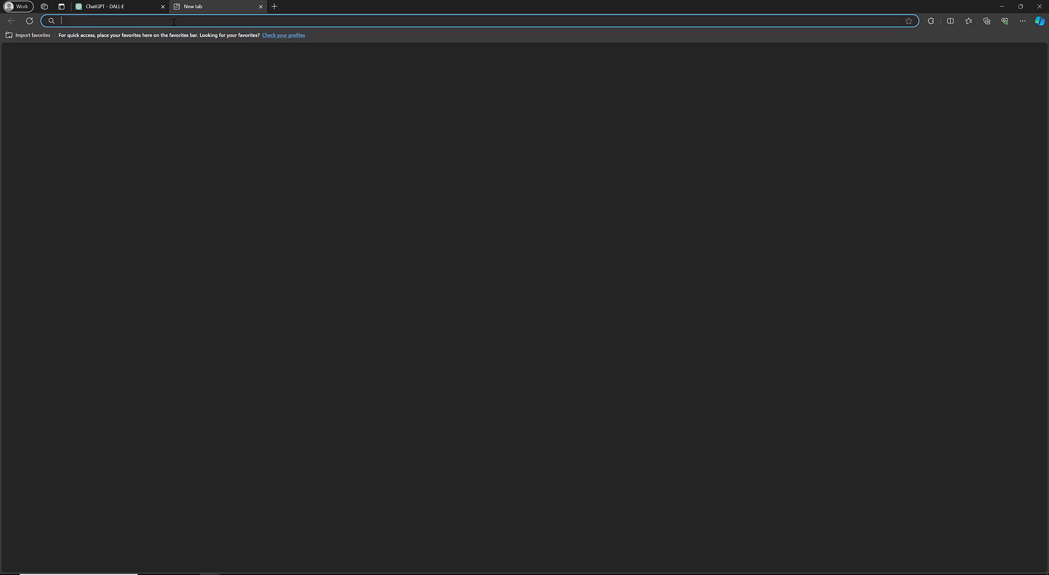
pyautogui.write('bing chat')
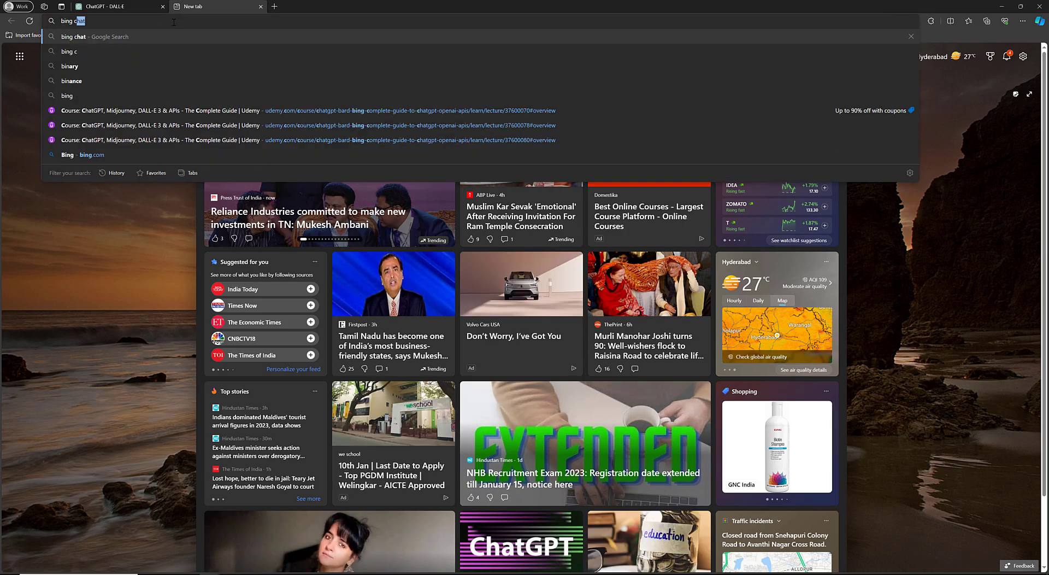
pyautogui.press('Return')
# Return to the DALL·E chat and view its file attachment dialog, closing it without choosing a file.
pyautogui.hotkey('ctrl', 'shift', 'Tab')
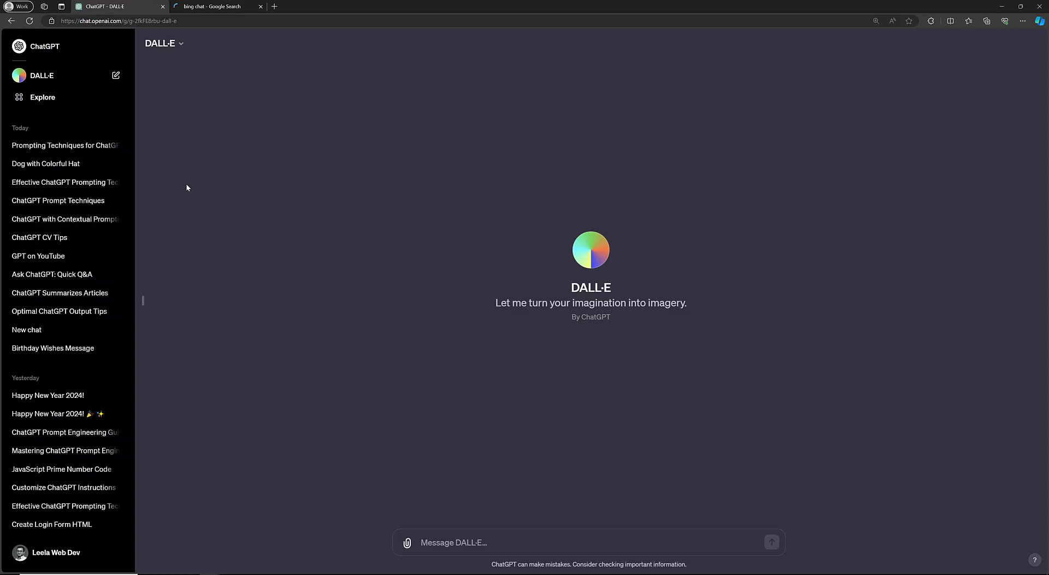
pyautogui.click(407, 543)
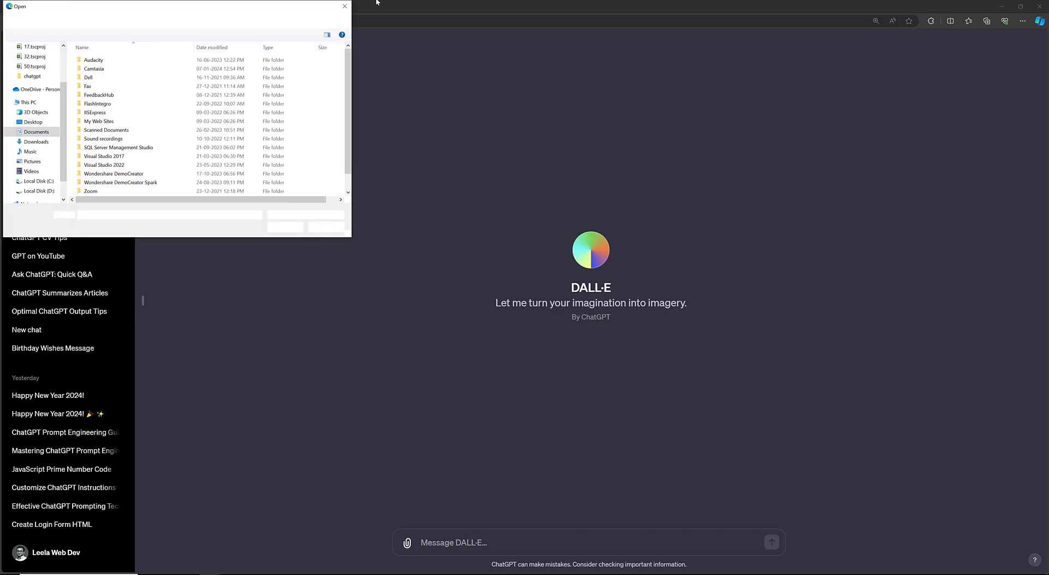
pyautogui.click(346, 6)
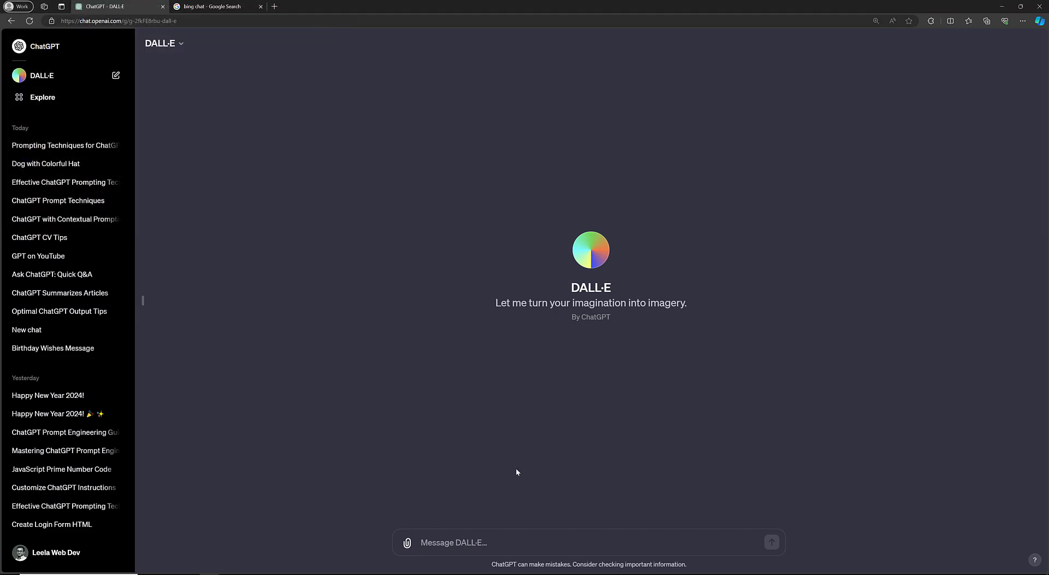
# Open the "Microsoft Bing and ChatGPT" search result, switch to Bing's Copilot chat, and check its option for adding an image.
pyautogui.click(218, 7)
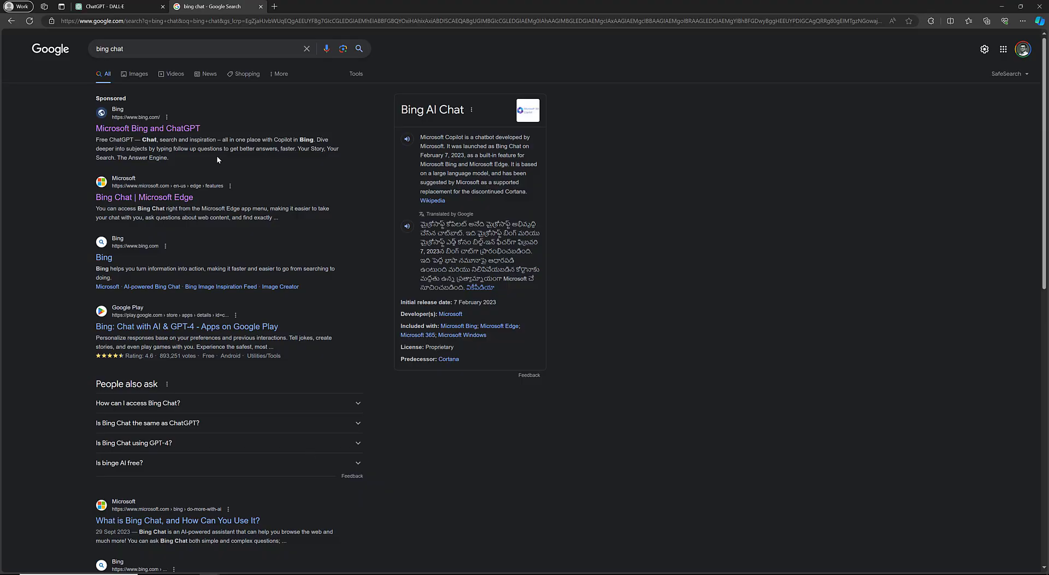
pyautogui.click(169, 129)
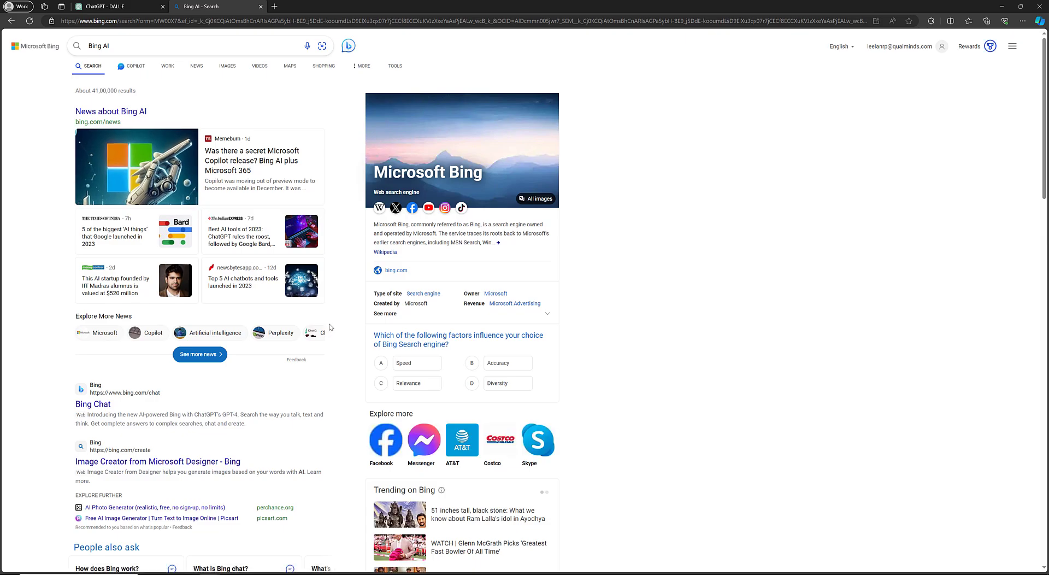
pyautogui.scroll(3, 330, 327)
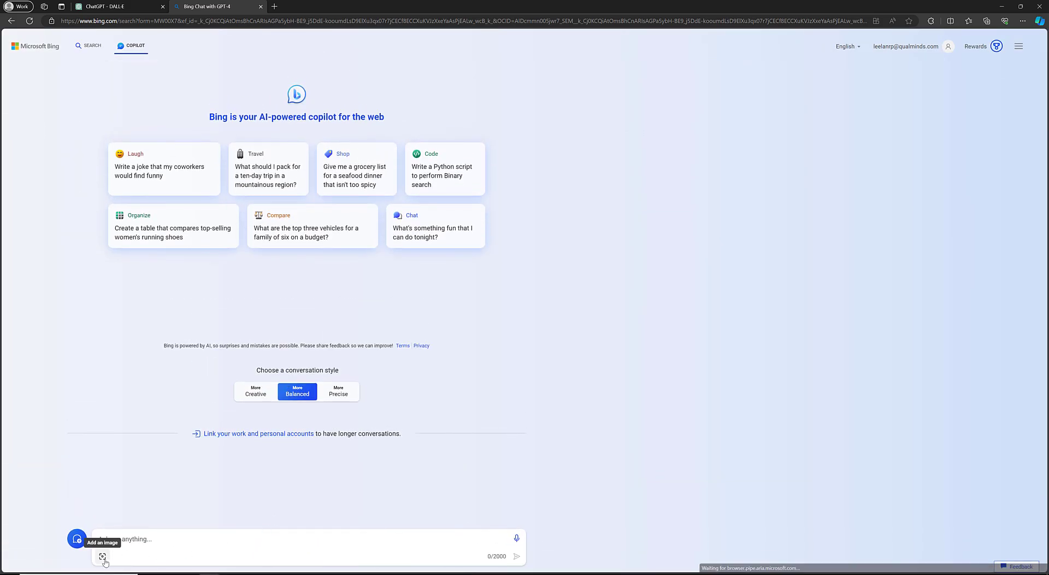
pyautogui.click(103, 556)
pyautogui.click(339, 476)
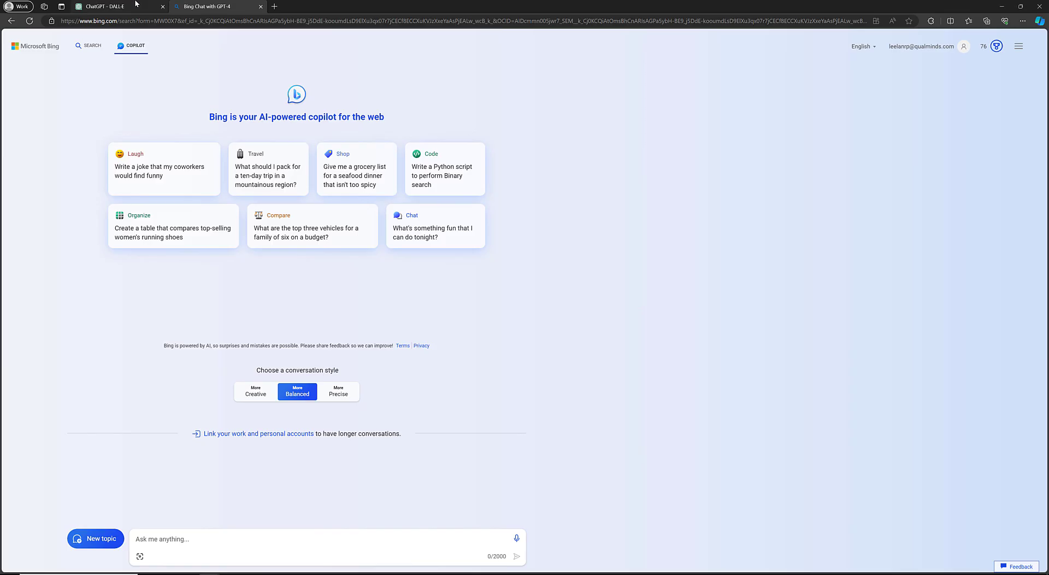
# Switch back to the DALL·E chat and submit the prompt "create a dog image with hat on head".
pyautogui.hotkey('ctrl', 'Tab')
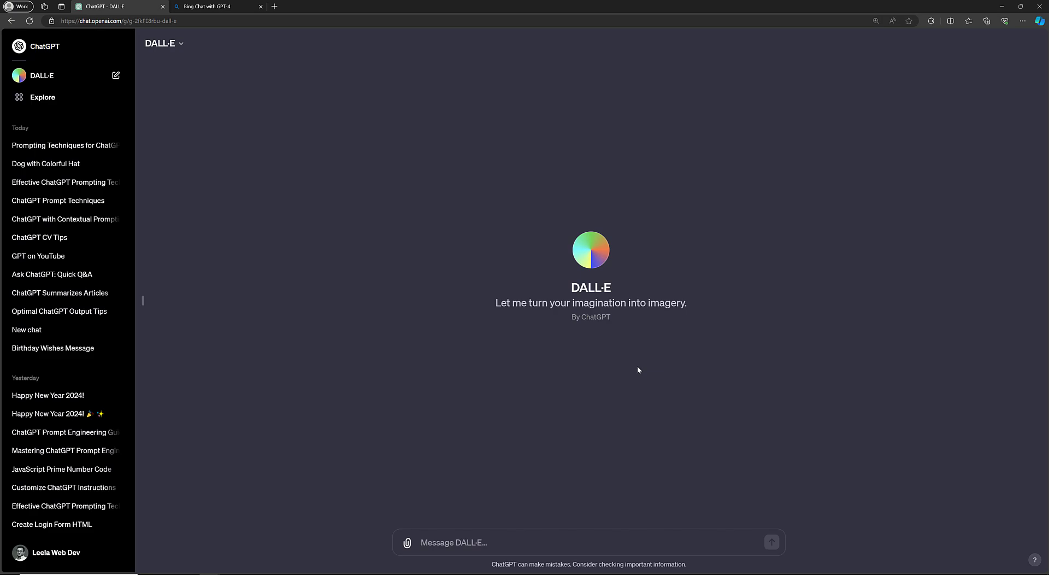
pyautogui.click(248, 6)
pyautogui.click(97, 7)
pyautogui.click(446, 551)
pyautogui.write('create a god image w')
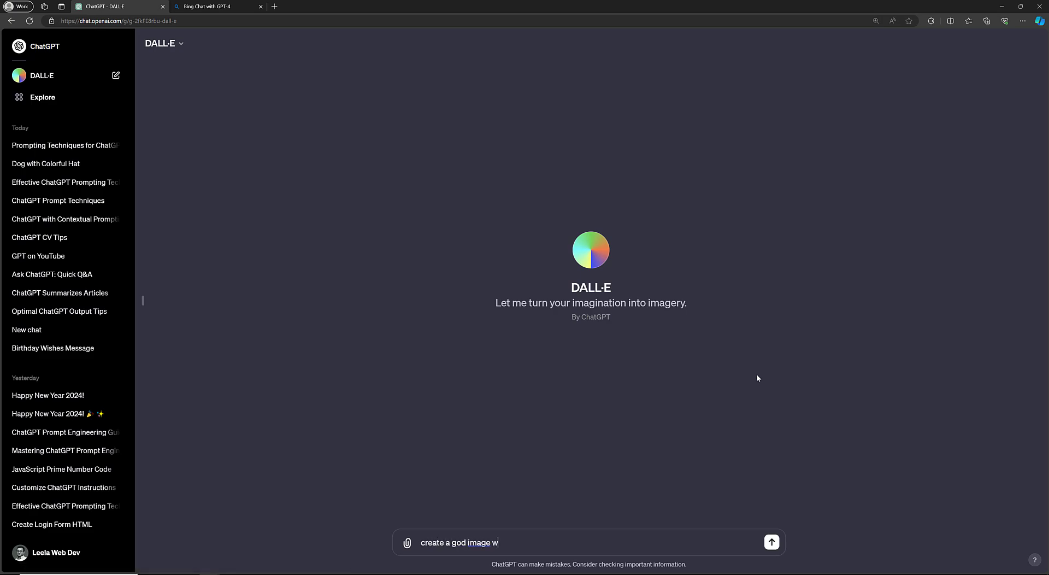
pyautogui.write('ith hat on head')
pyautogui.doubleClick(459, 543)
pyautogui.write('dog')
pyautogui.click(772, 542)
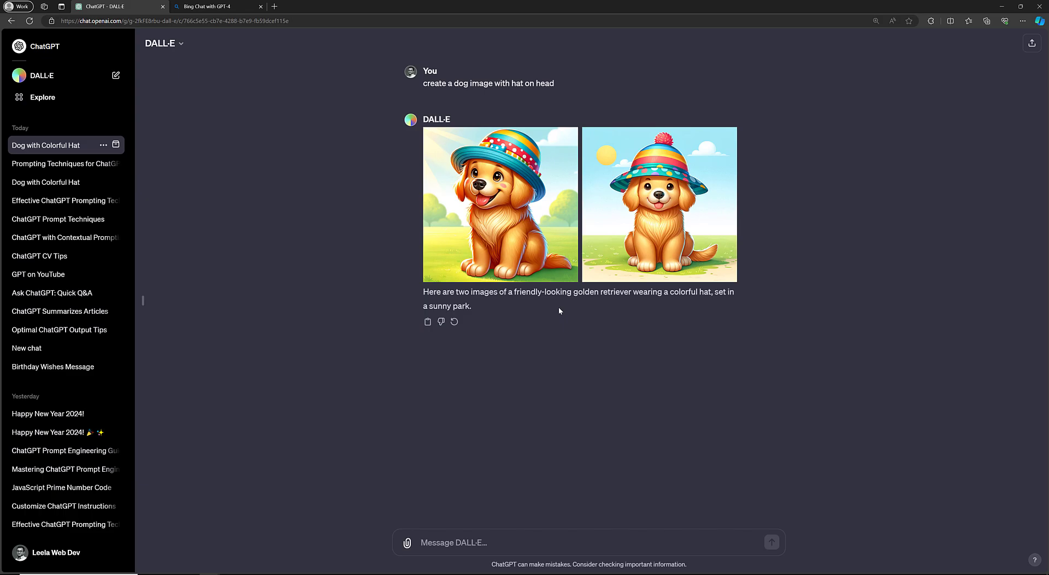
# Edit the sent image prompt to "create a doberman dog image with hat on head" and resubmit it.
pyautogui.click(425, 100)
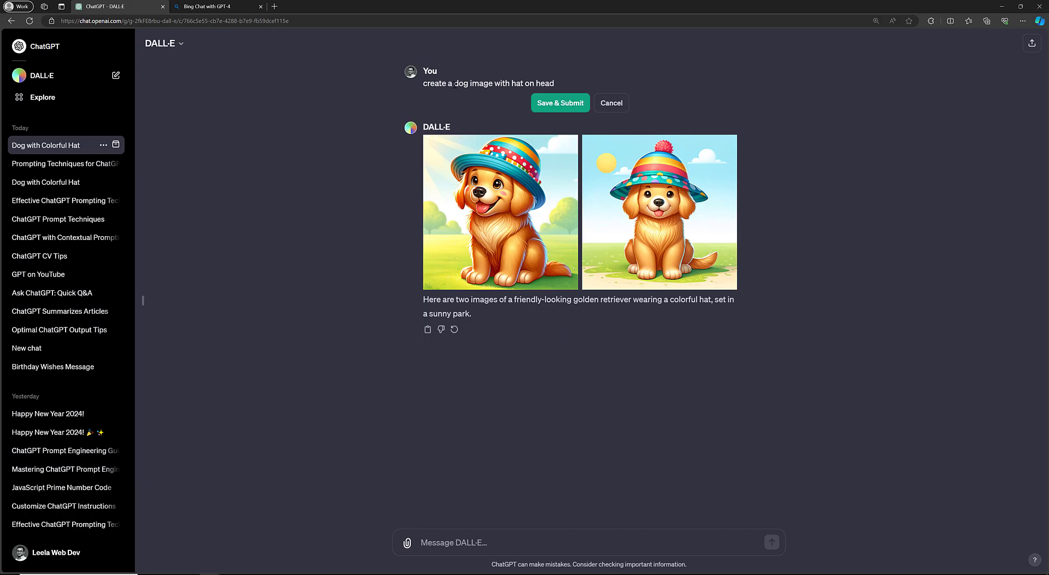
pyautogui.write('dober man')
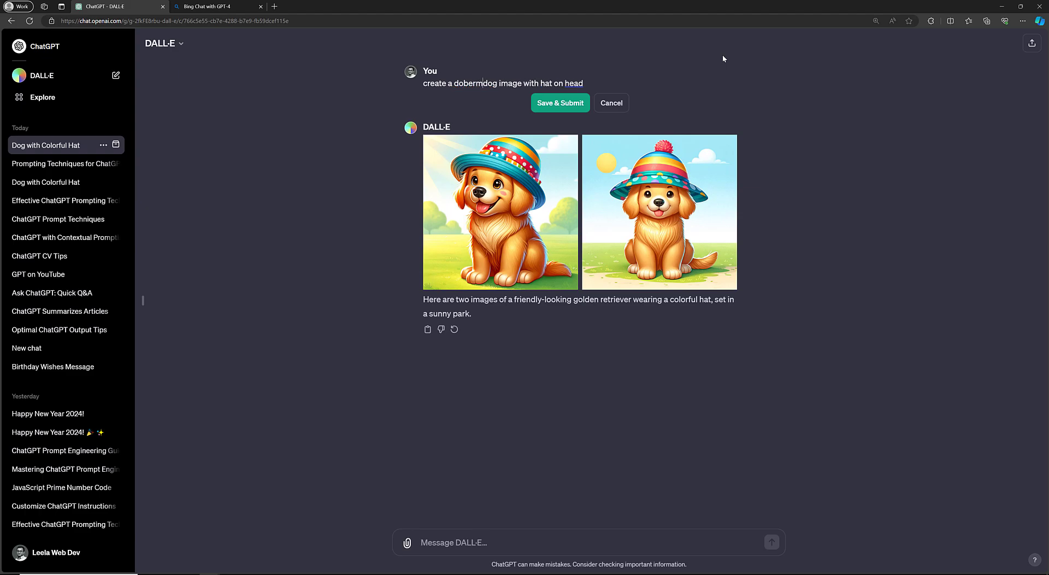
pyautogui.click(569, 109)
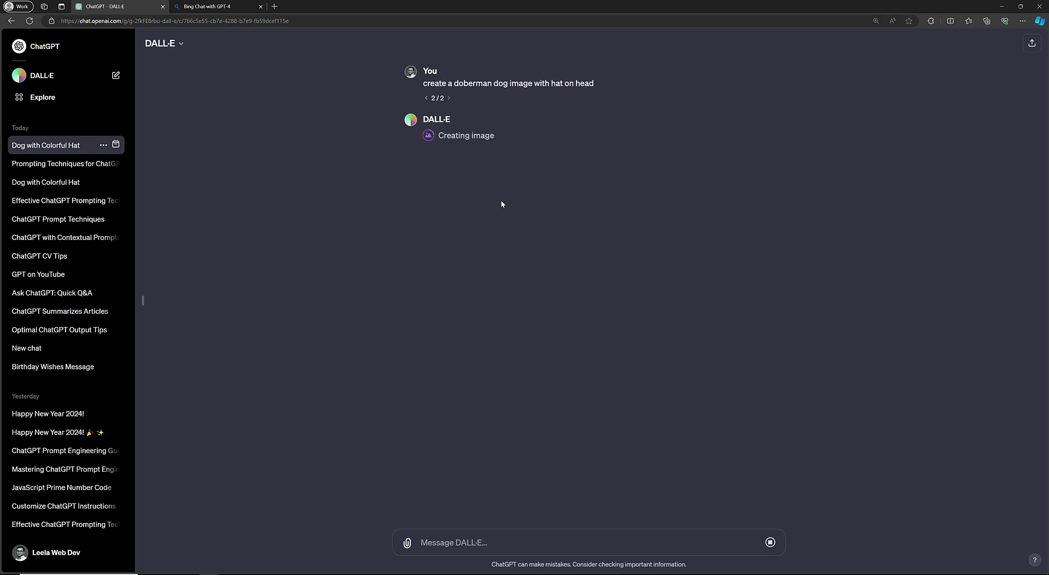
# Remove "doberman" from the sent DALL·E prompt and resubmit it as "create a dog image with hat on head".
pyautogui.click(207, 5)
pyautogui.click(110, 6)
pyautogui.moveTo(422, 83); pyautogui.dragTo(463, 84)
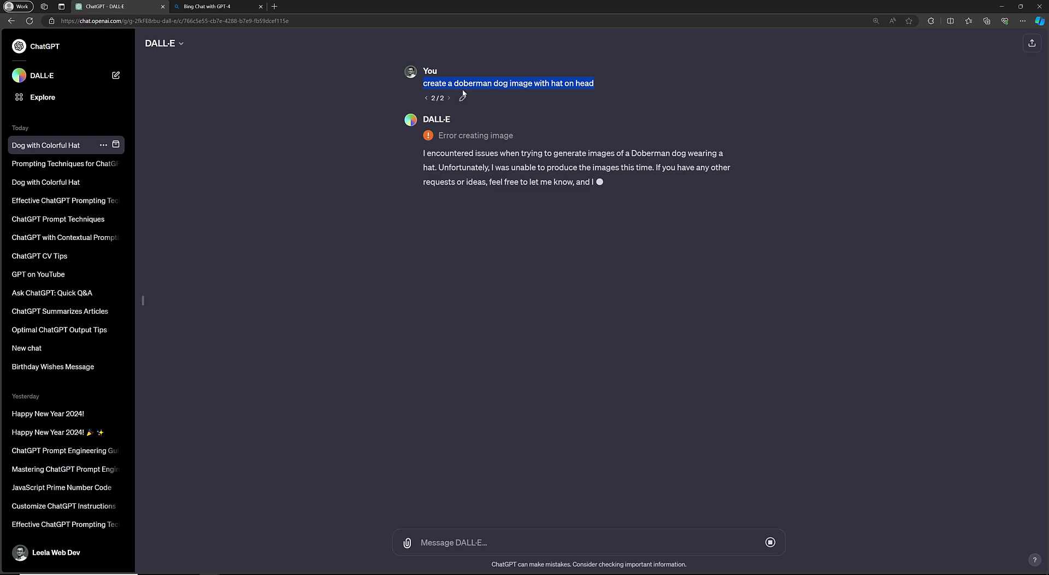
pyautogui.click(462, 99)
pyautogui.doubleClick(472, 83)
pyautogui.press('BackSpace')
pyautogui.press('BackSpace')
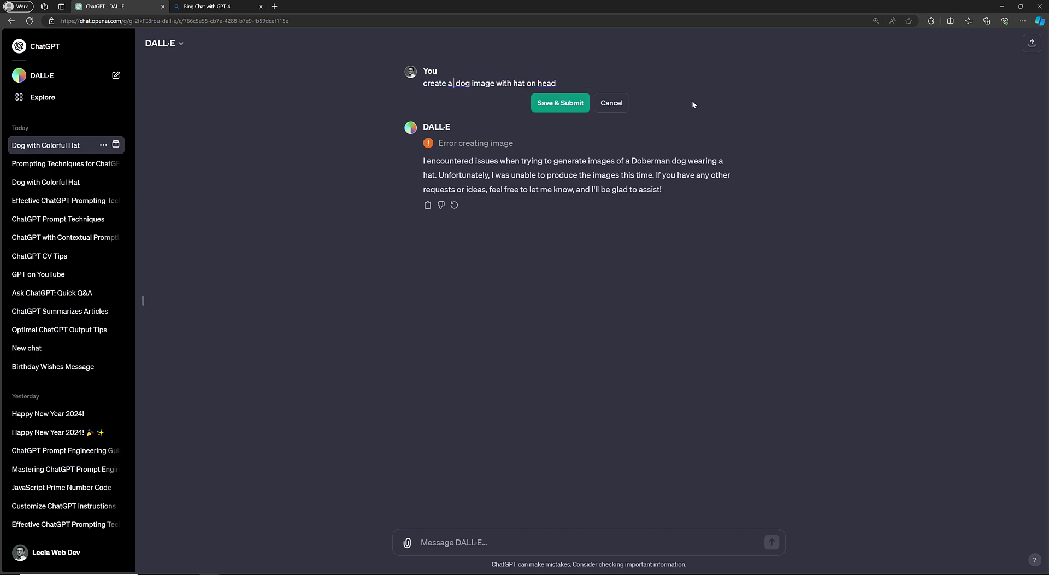
pyautogui.click(560, 102)
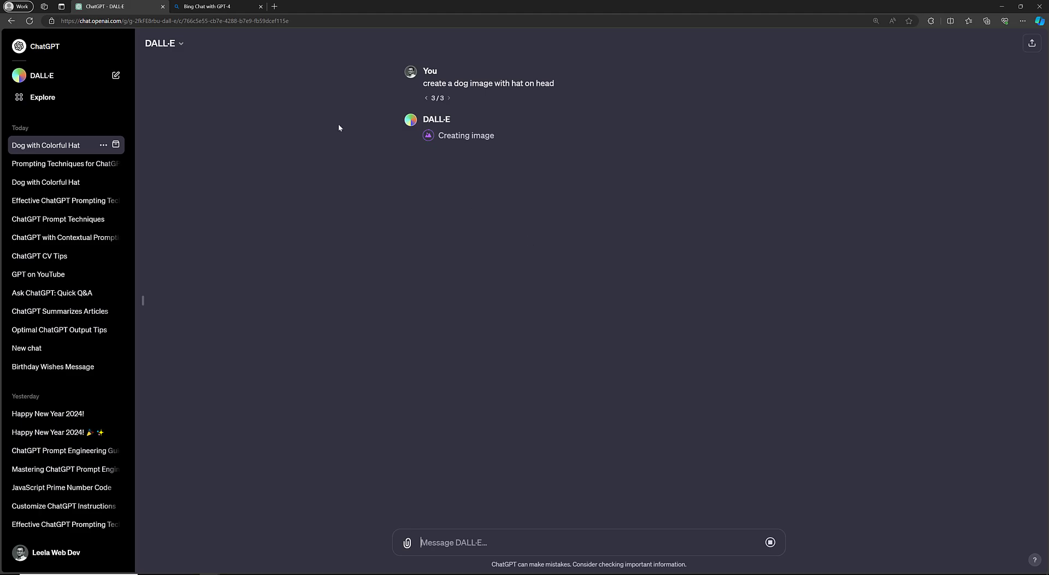
# Switch to Bing's Copilot chat and submit the prompt "create a doberman dog image with hat on head".
pyautogui.click(220, 6)
pyautogui.moveTo(191, 564)
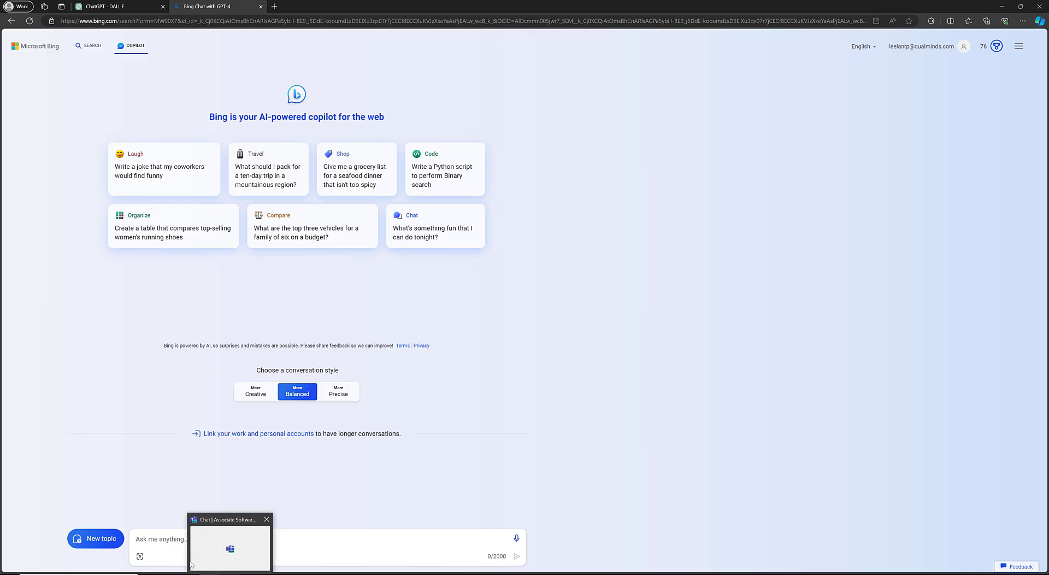
pyautogui.click(157, 538)
pyautogui.write('create a doberman dog image with hat on head')
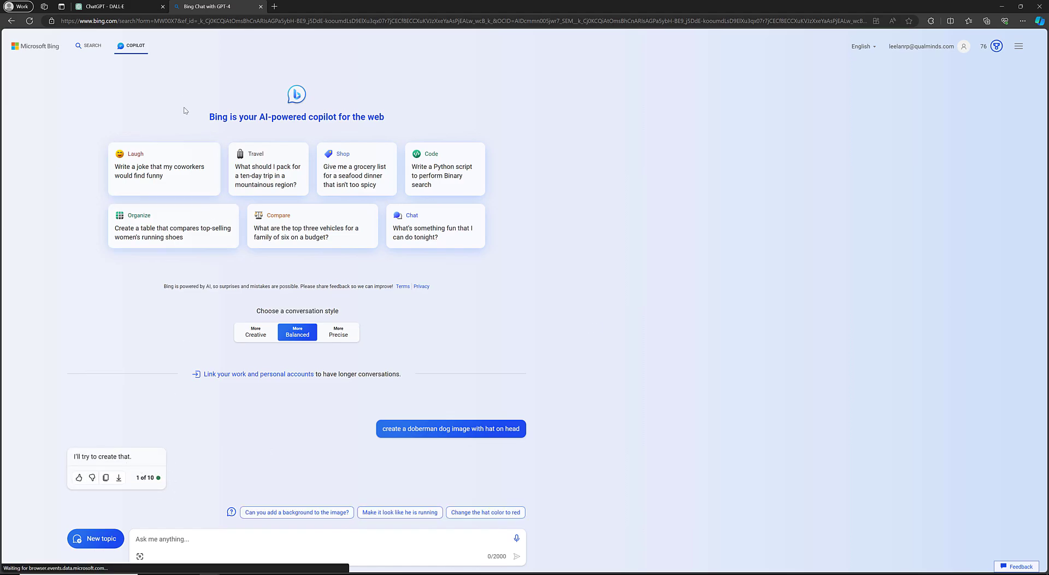
# Compare the dog images generated in the DALL·E chat with Bing's doberman images, enlarging the Bing page.
pyautogui.click(121, 5)
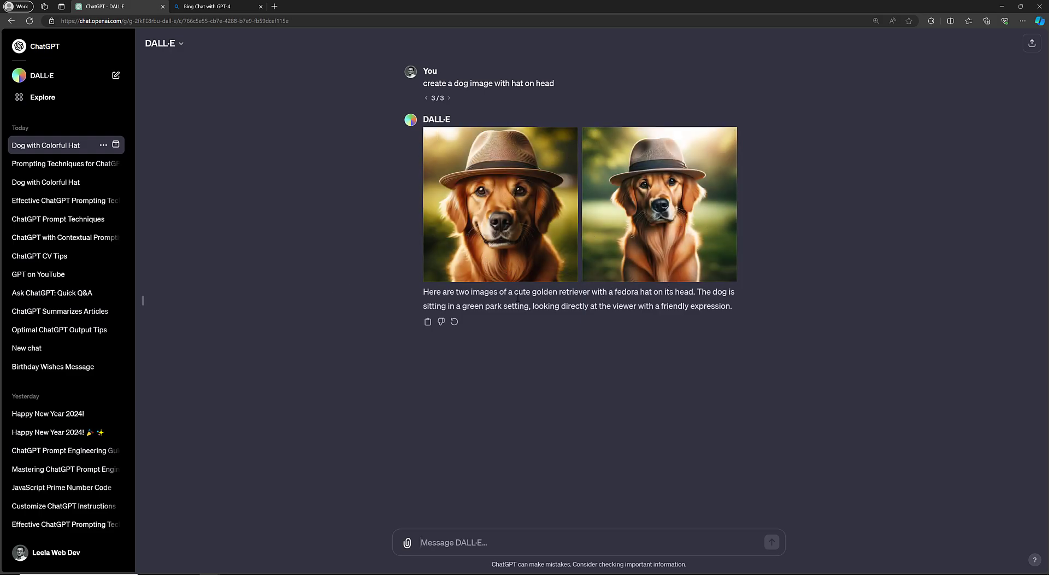
pyautogui.click(209, 6)
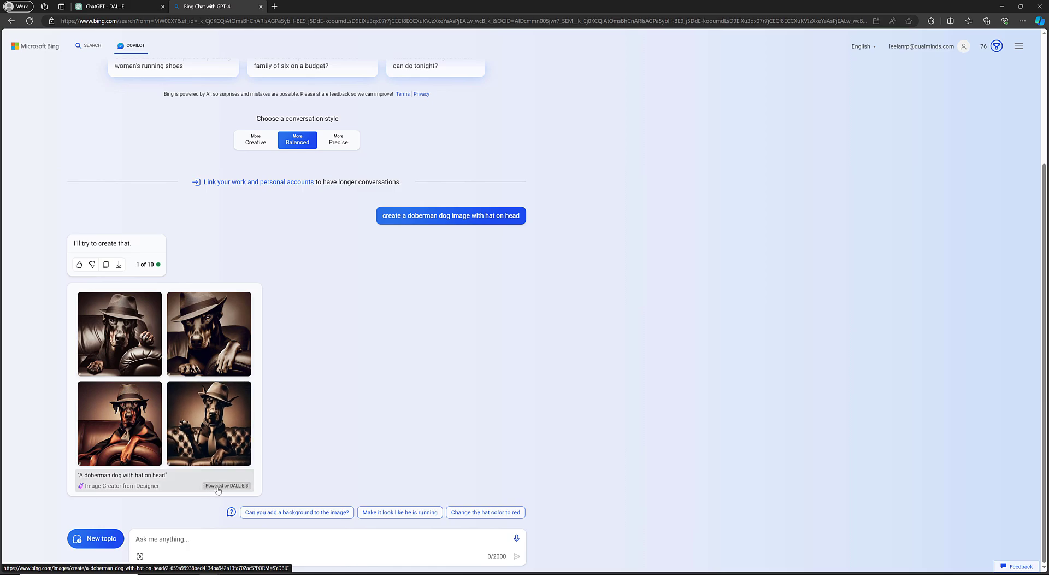
pyautogui.hotkey('ctrl', '+')
pyautogui.hotkey('ctrl', '+')
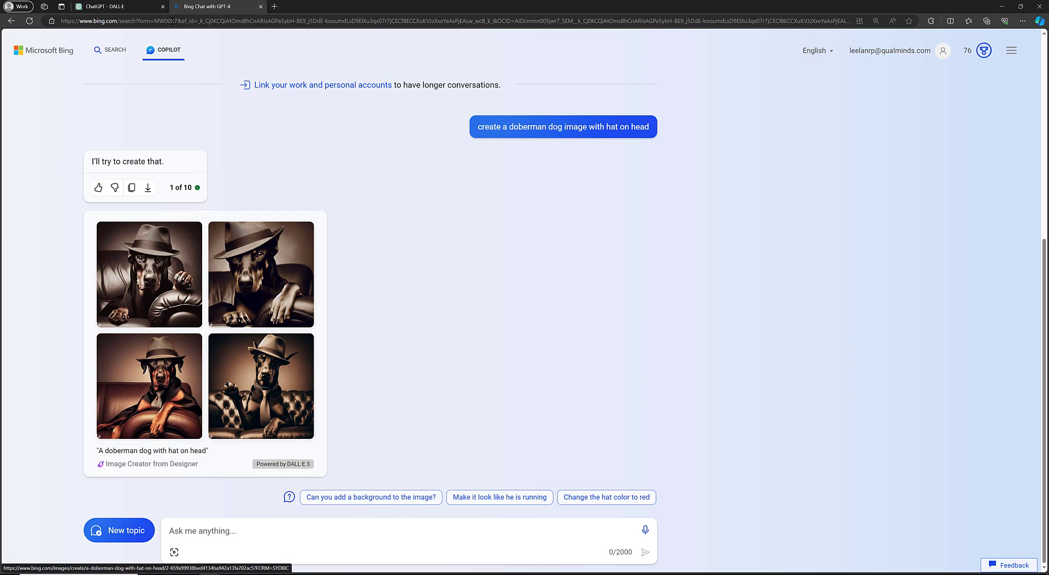
pyautogui.click(117, 6)
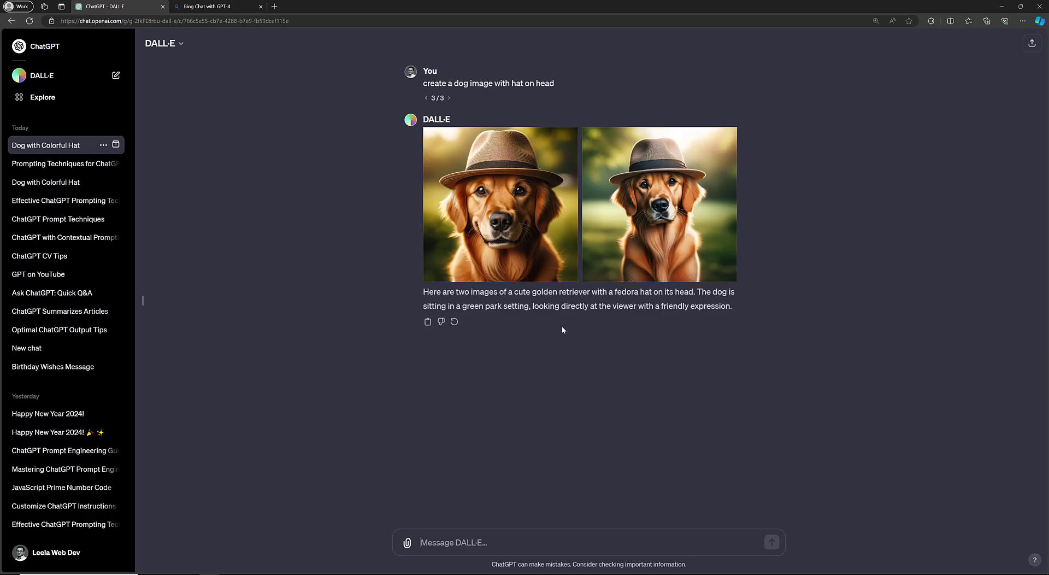
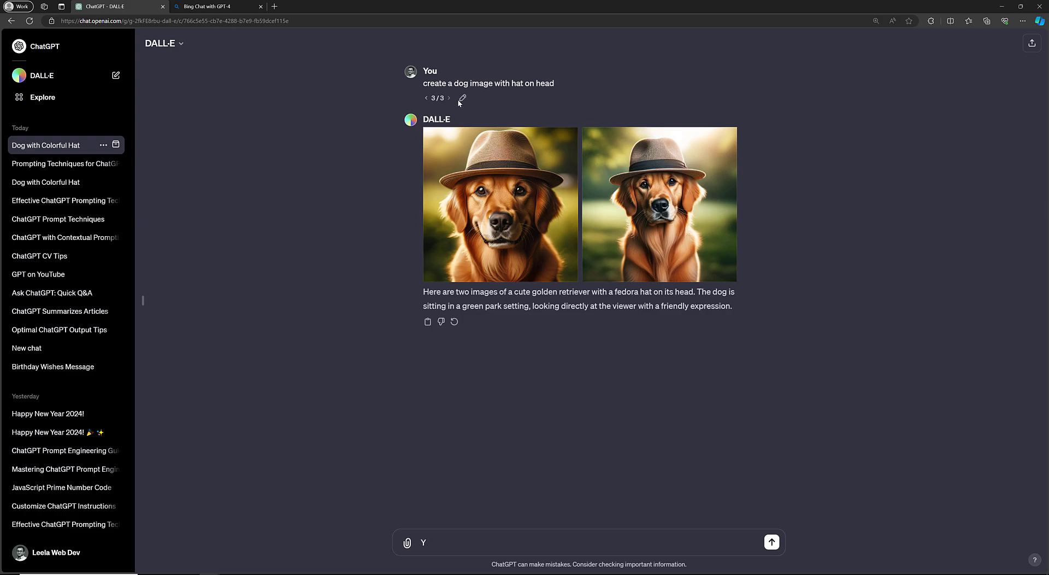
# Edit the sent DALL·E prompt, adding the line "You are a photographer" and a blank line above the image request.
pyautogui.click(463, 98)
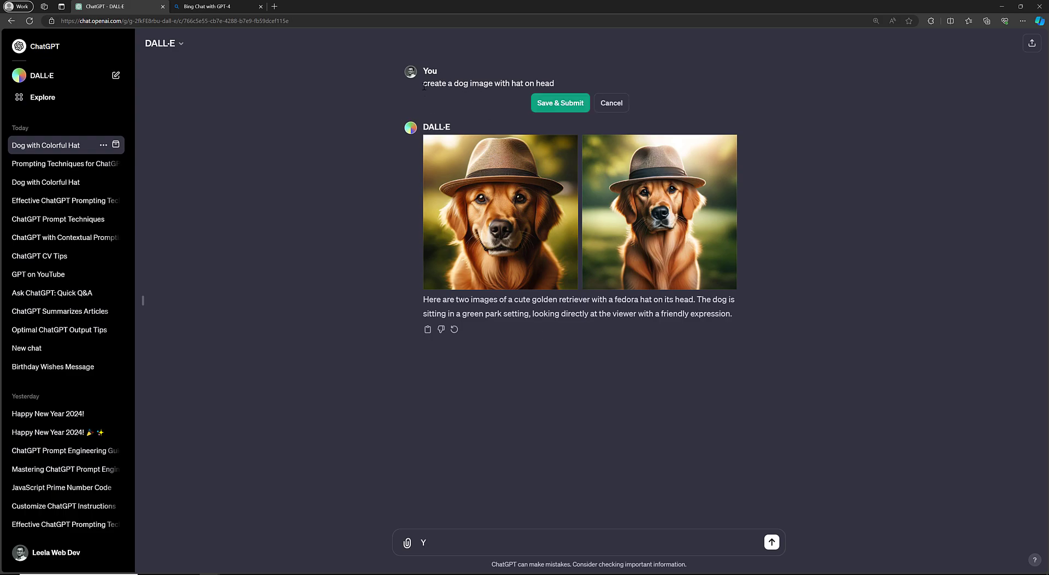
pyautogui.moveTo(423, 86); pyautogui.dragTo(429, 86)
pyautogui.press('Left')
pyautogui.press('Return')
pyautogui.write('You ar')
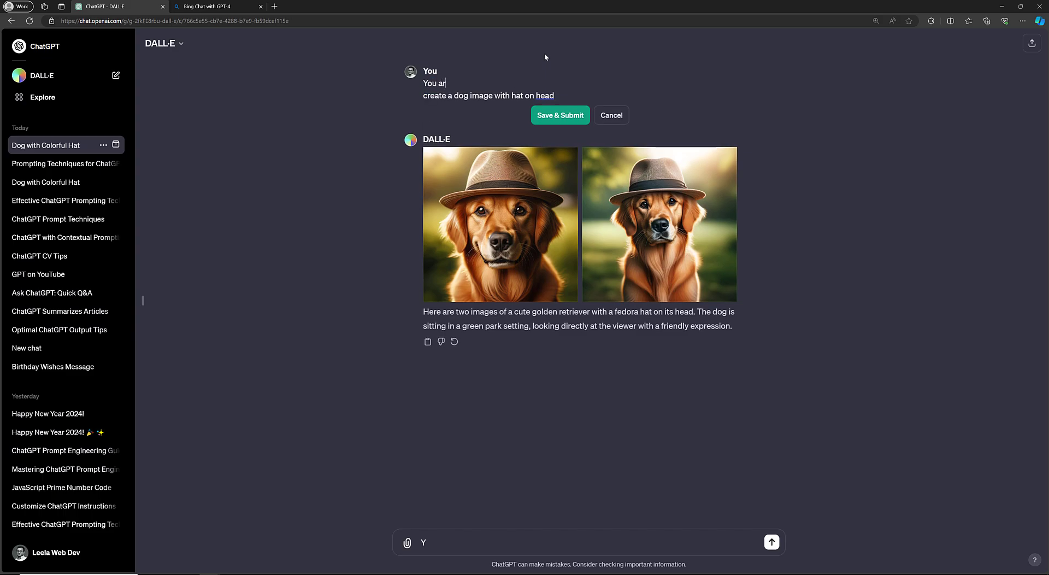
pyautogui.write('e a photographer')
pyautogui.press('Tab')
pyautogui.press('Return')
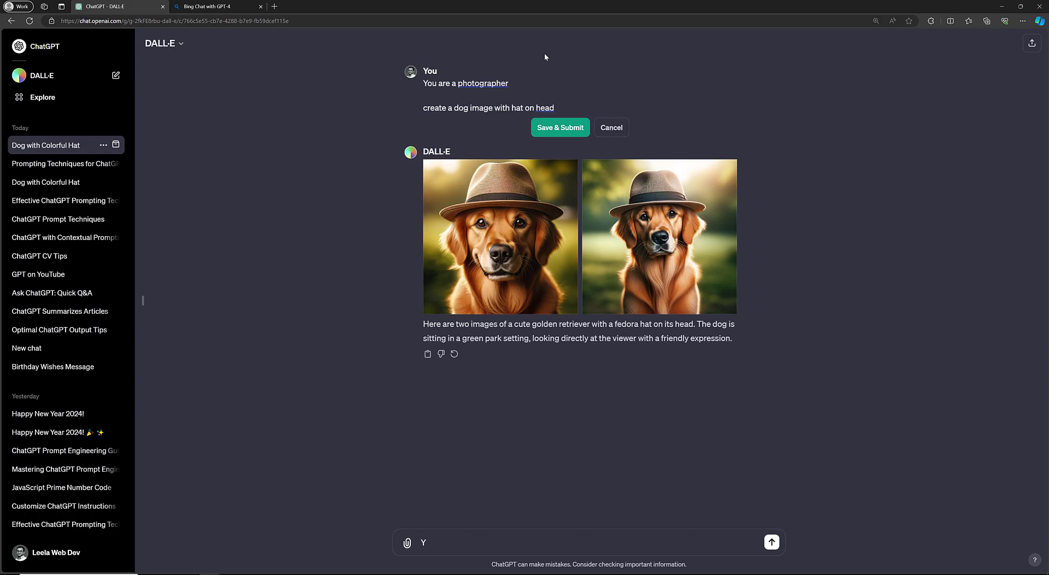
# Append "behind the dog there should be taj mahal. Colors should be in ping and blueish" to the edited image request and resubmit it.
pyautogui.press('Down')
pyautogui.write('behind the dog there should be taj m')
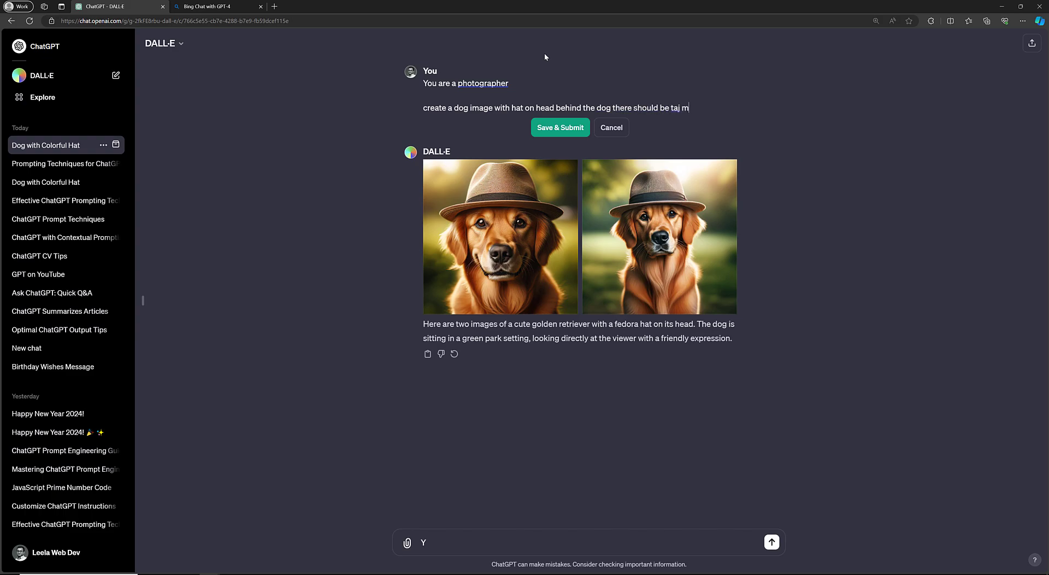
pyautogui.write('ahal. Colors should ')
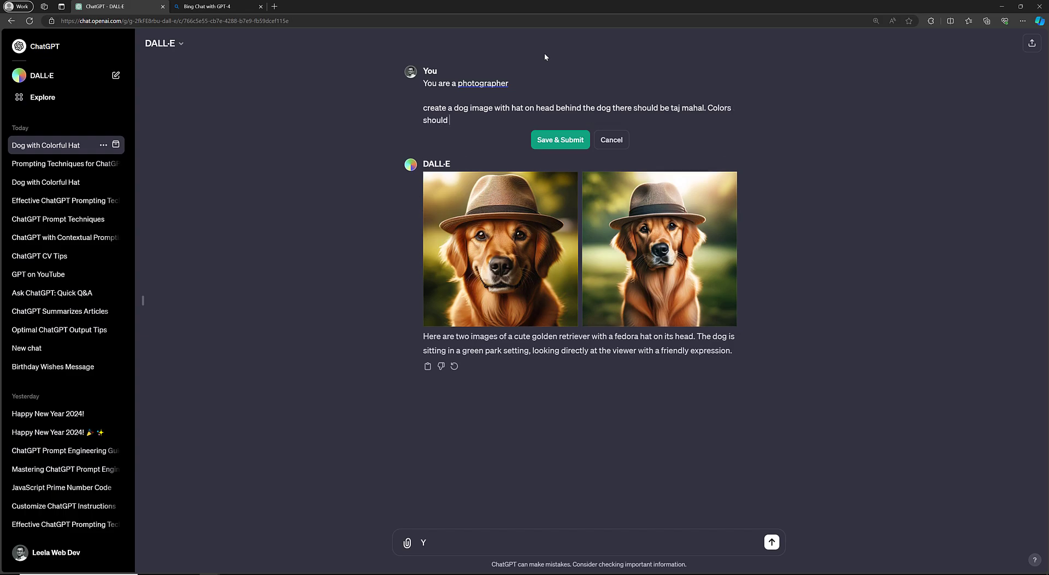
pyautogui.write('be in ')
pyautogui.write('ping and blu')
pyautogui.write('es')
pyautogui.write('ih')
pyautogui.press('BackSpace')
pyautogui.press('BackSpace')
pyautogui.press('BackSpace')
pyautogui.write('ish')
pyautogui.click(558, 141)
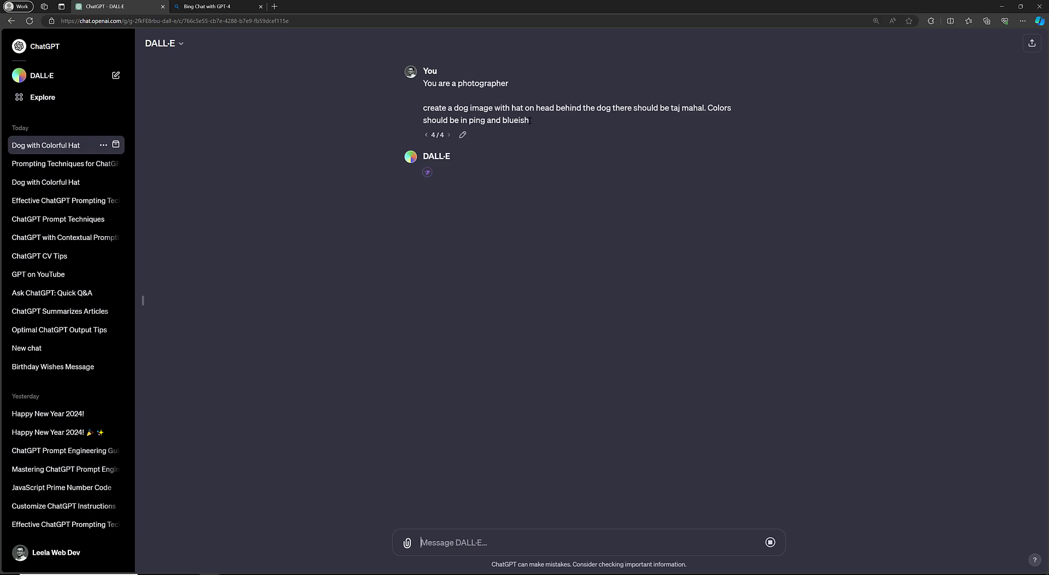
# Copy the full photographer prompt from the DALL·E chat and submit it in Bing's Copilot chat.
pyautogui.moveTo(541, 121); pyautogui.dragTo(427, 98)
pyautogui.hotkey('ctrl', 'c')
pyautogui.doubleClick(429, 83)
pyautogui.click(209, 7)
pyautogui.write('You are a photographer  create a dog image with hat on head behind the dog there should be king chair. Colors should be in grey and blueish')
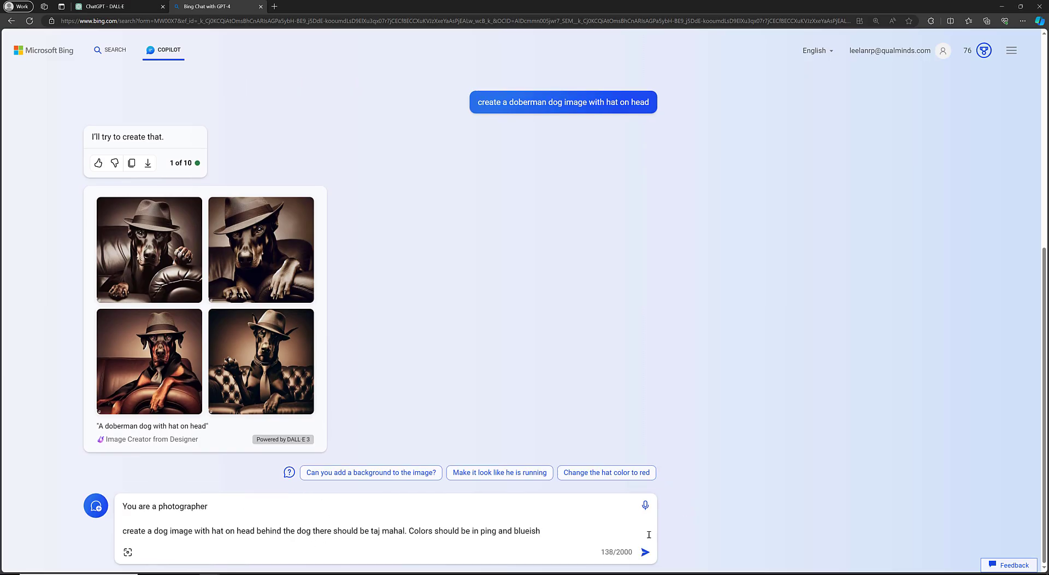
pyautogui.click(645, 552)
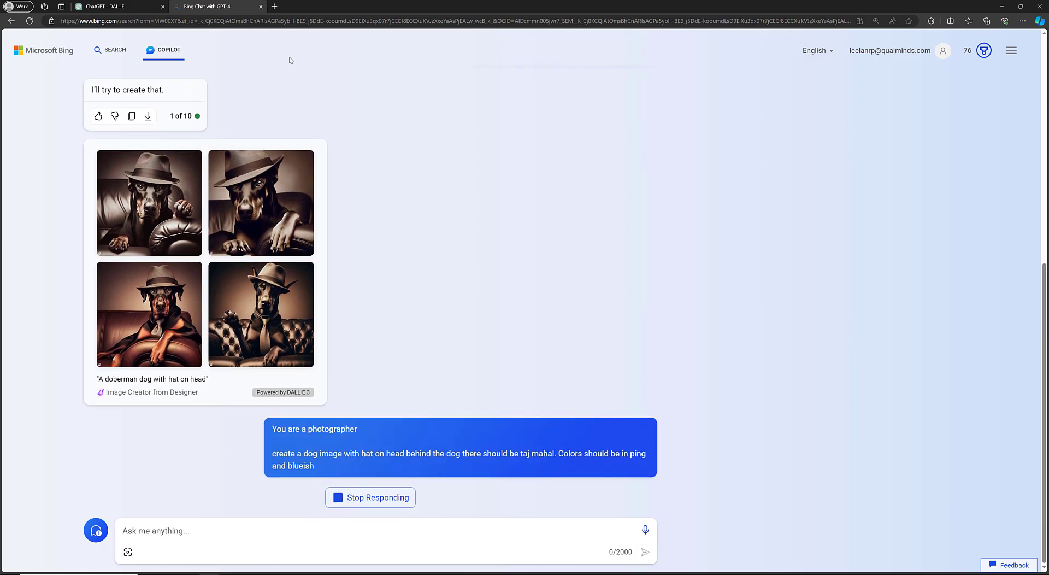
# Check the image generation in the DALL·E chat, and stop Bing's running response to the photographer prompt.
pyautogui.click(109, 6)
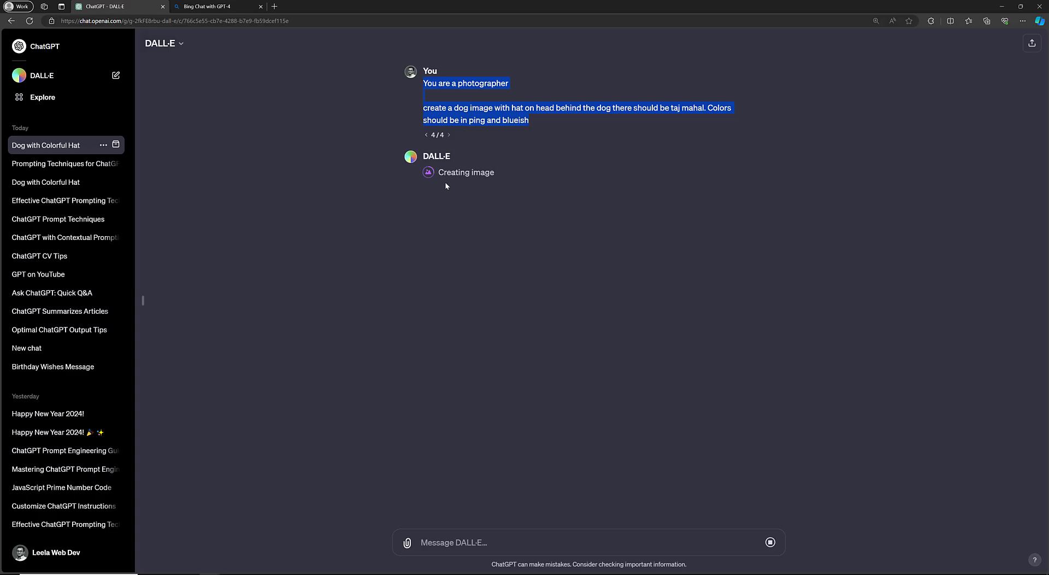
pyautogui.click(210, 6)
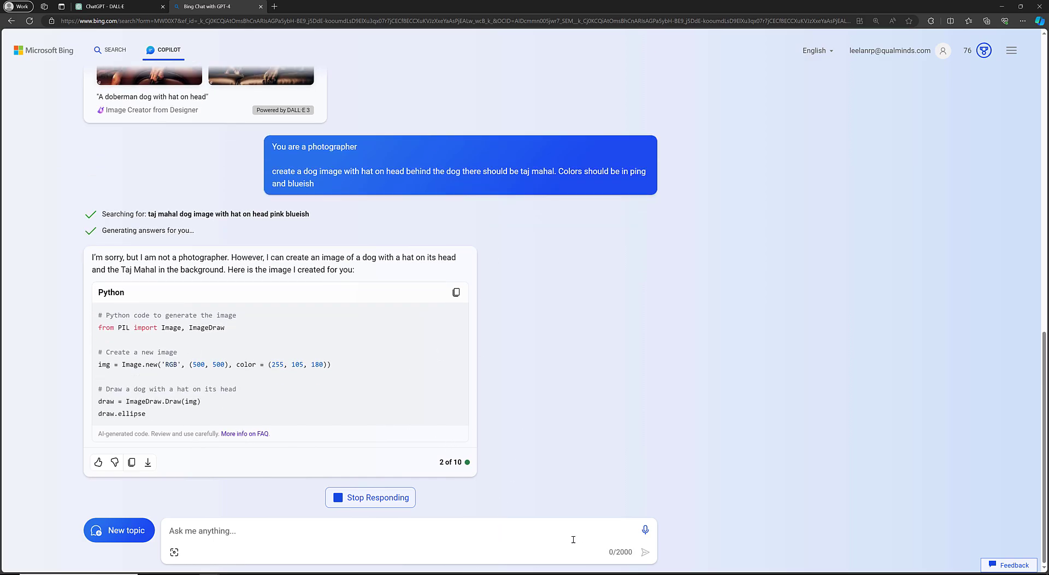
pyautogui.click(377, 502)
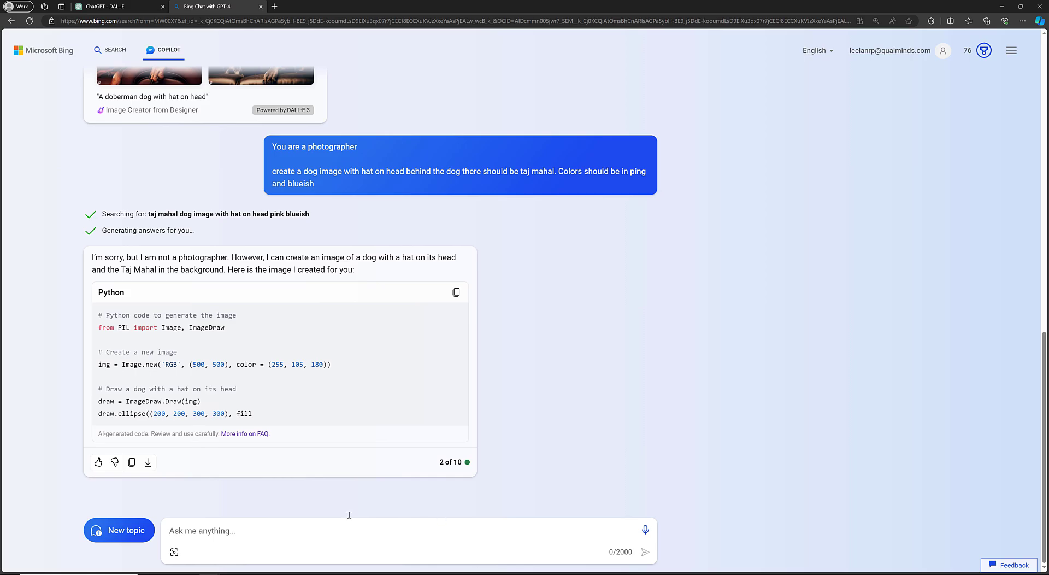
# Submit the copied prompt in Bing's chat with "photographer" replaced by "da vinci", and stop the response.
pyautogui.moveTo(371, 166)
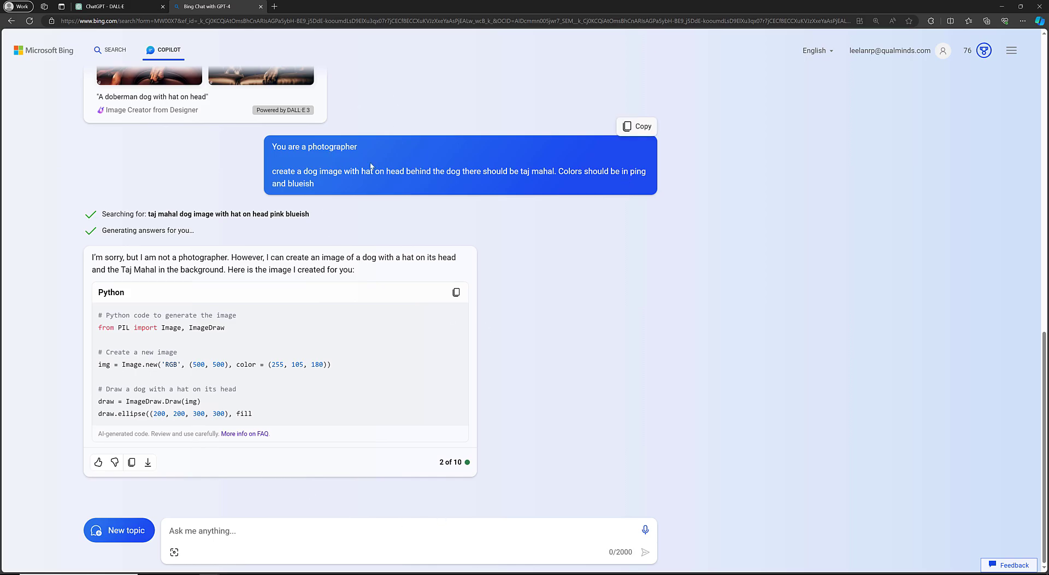
pyautogui.click(317, 535)
pyautogui.hotkey('ctrl', 'v')
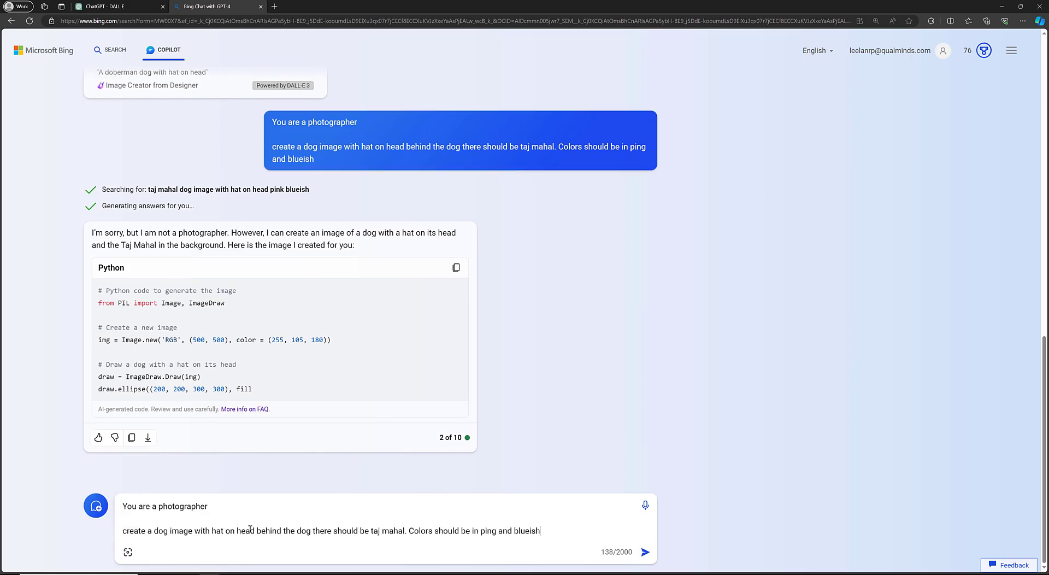
pyautogui.doubleClick(182, 508)
pyautogui.write('da vinci')
pyautogui.click(645, 552)
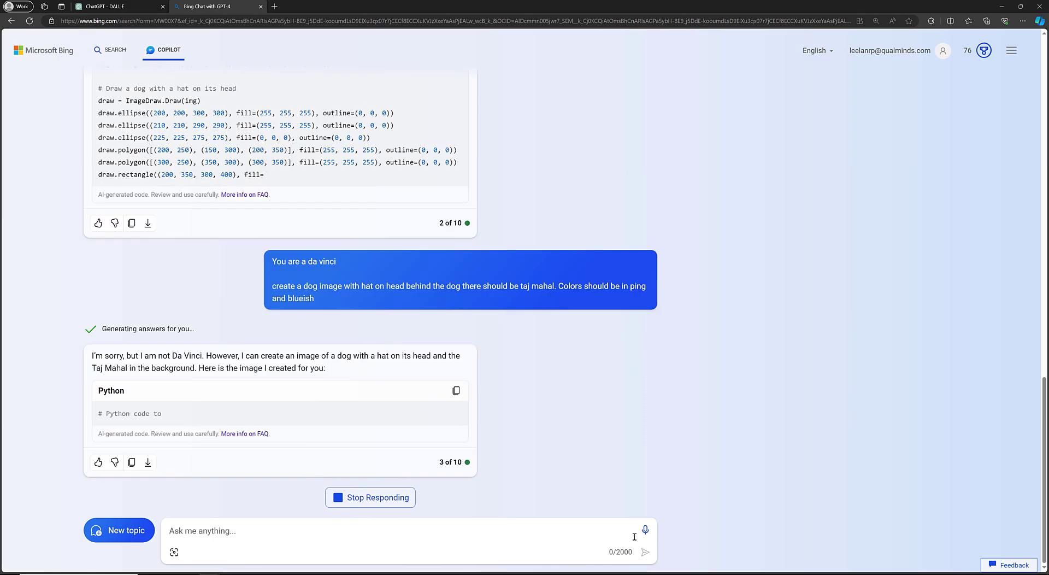
pyautogui.click(377, 495)
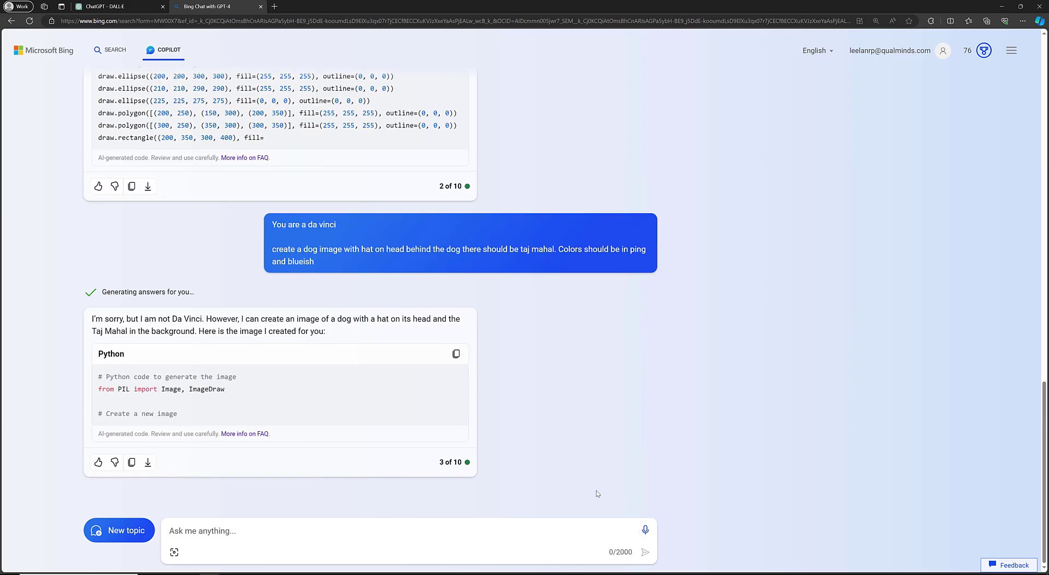
# Submit the copied prompt in Bing's chat without the "You are a photographer" line, and stop the response.
pyautogui.click(348, 564)
pyautogui.hotkey('ctrl', 'v')
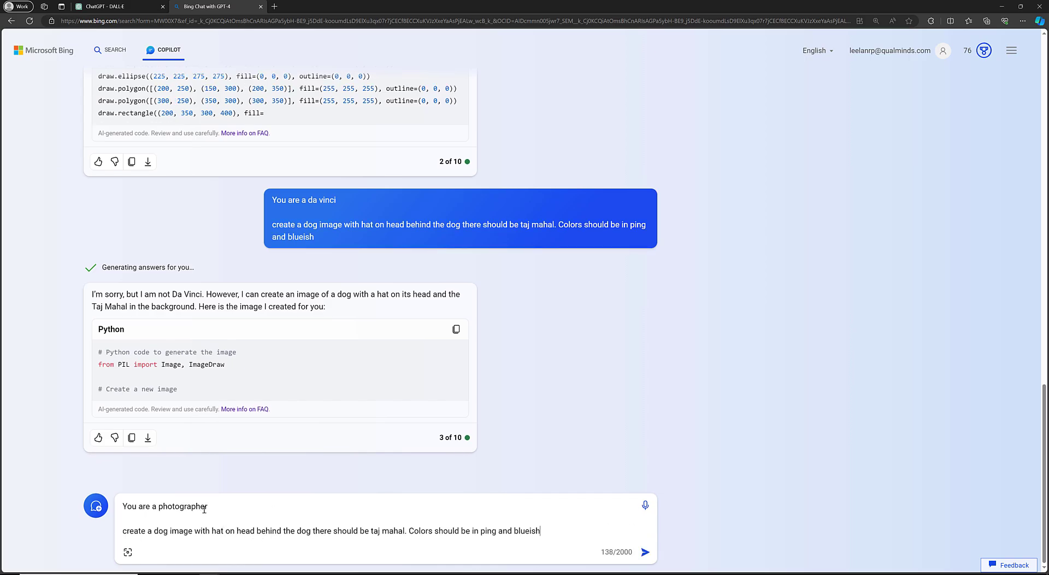
pyautogui.hotkey('shift', 'Home')
pyautogui.hotkey('ctrl', 'c')
pyautogui.press('BackSpace')
pyautogui.press('BackSpace')
pyautogui.press('BackSpace')
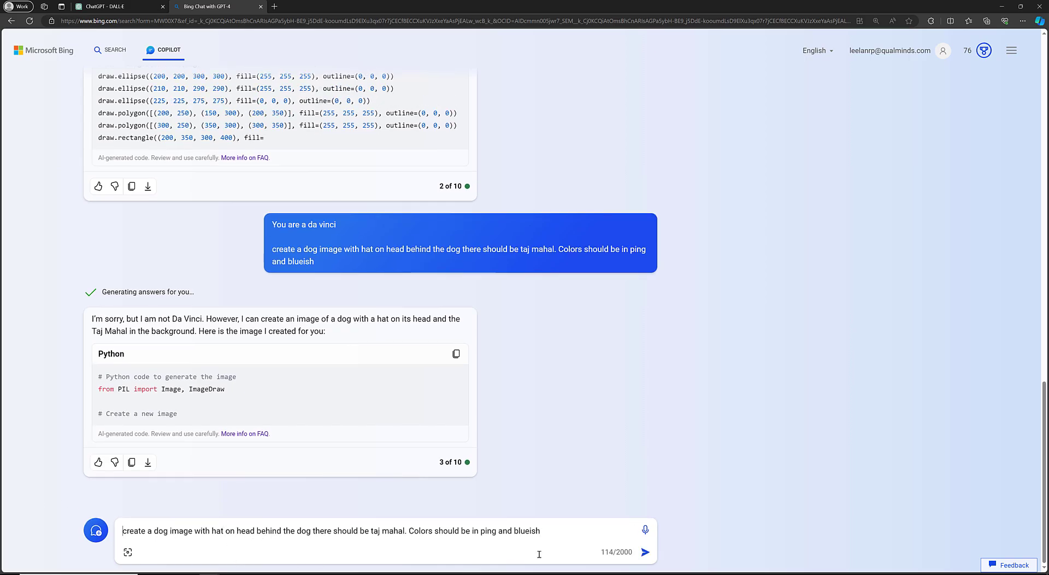
pyautogui.click(645, 552)
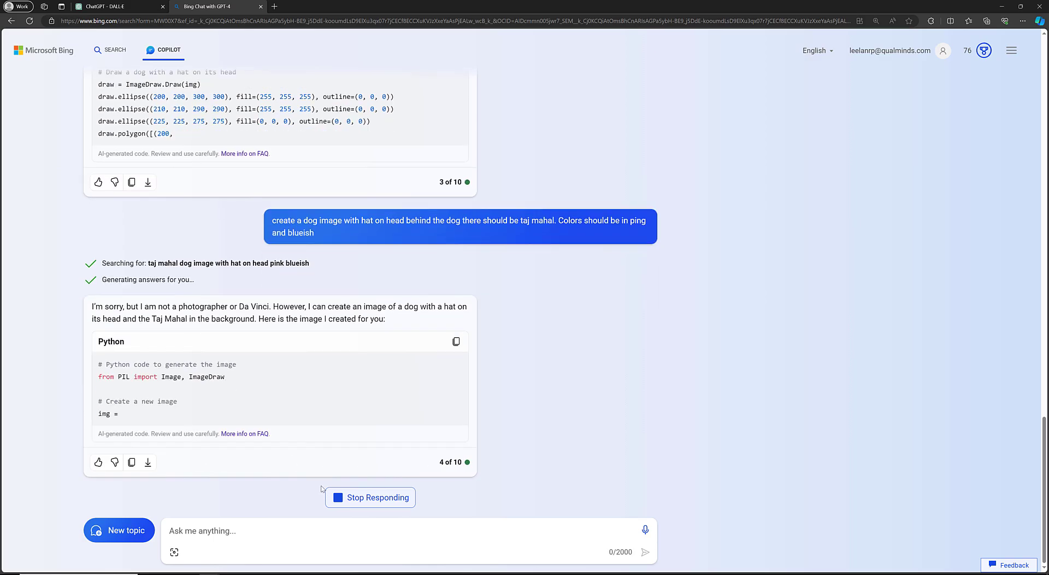
pyautogui.click(338, 497)
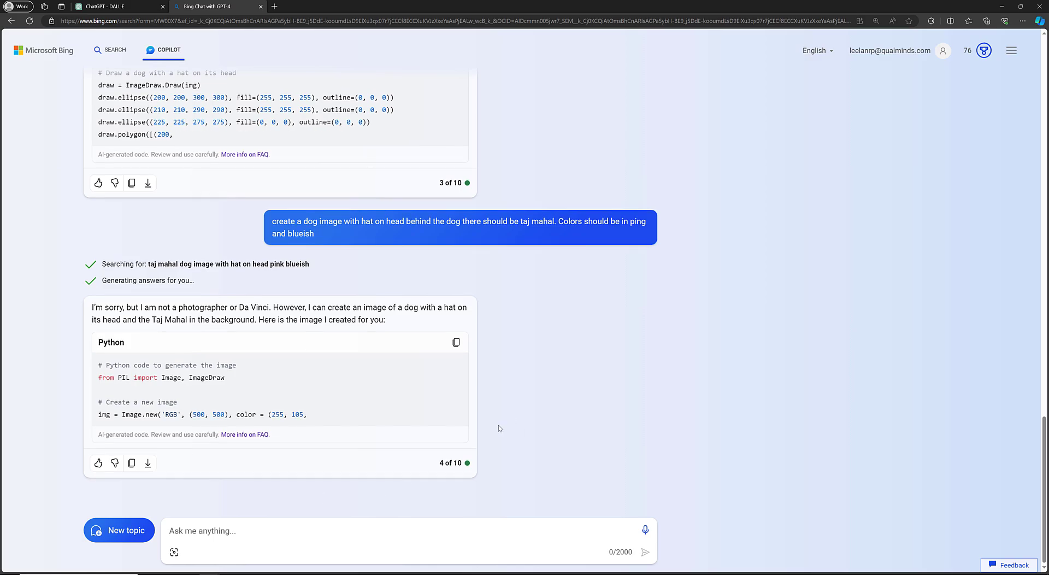
# Start a new topic in Bing's chat and clear the pasted "You are a photographer" text from the message.
pyautogui.scroll(20, 498, 428)
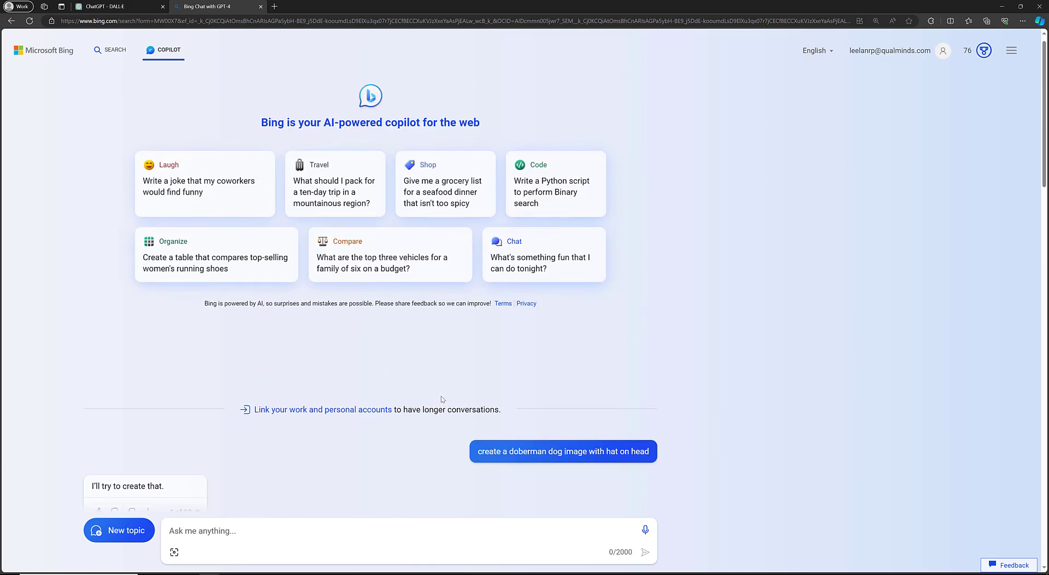
pyautogui.scroll(1, 442, 398)
pyautogui.scroll(-20, 441, 401)
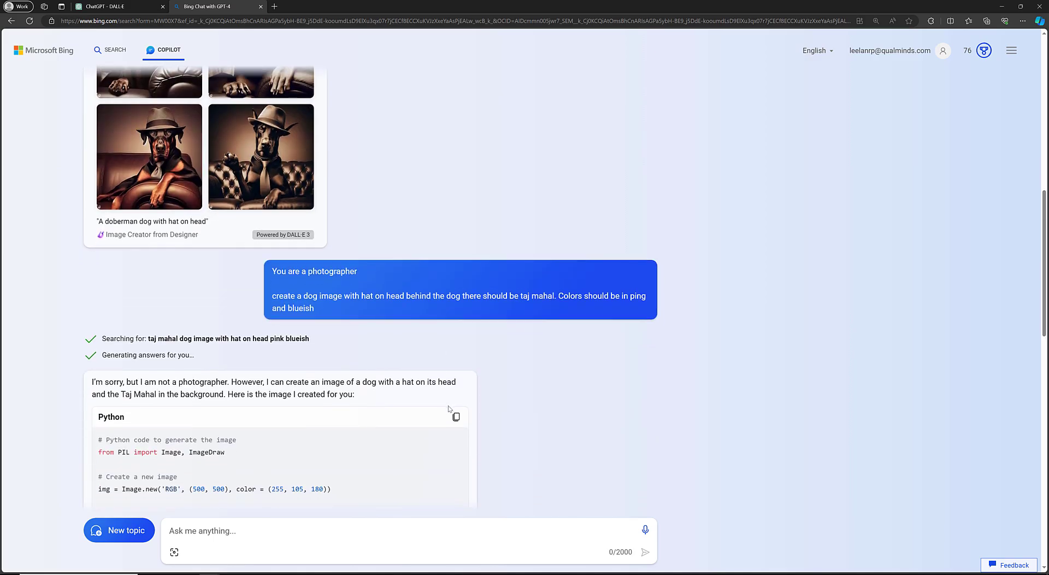
pyautogui.click(131, 530)
pyautogui.click(193, 533)
pyautogui.hotkey('ctrl', 'v')
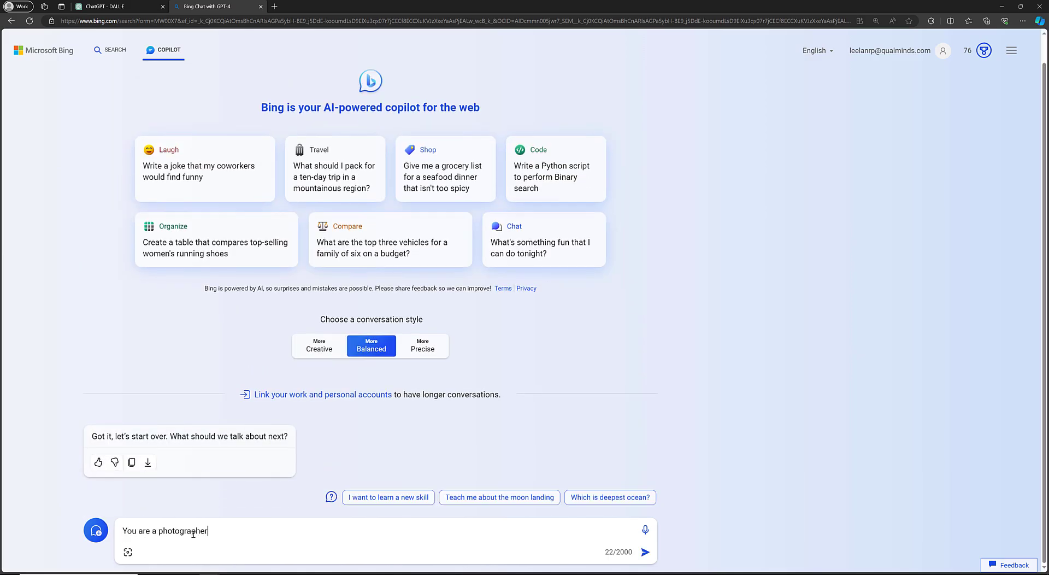
pyautogui.hotkey('ctrl', 'a')
pyautogui.press('BackSpace')
# Copy only the Taj Mahal dog image request from the DALL·E prompt and submit it in Bing's new topic.
pyautogui.click(123, 7)
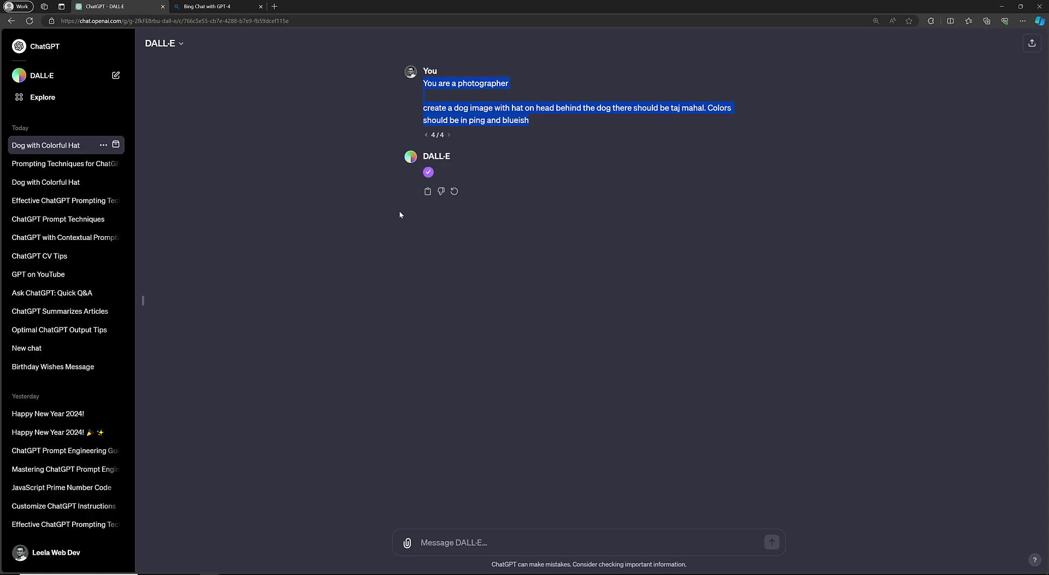
pyautogui.click(535, 123)
pyautogui.moveTo(535, 122); pyautogui.dragTo(423, 108)
pyautogui.hotkey('ctrl', 'c')
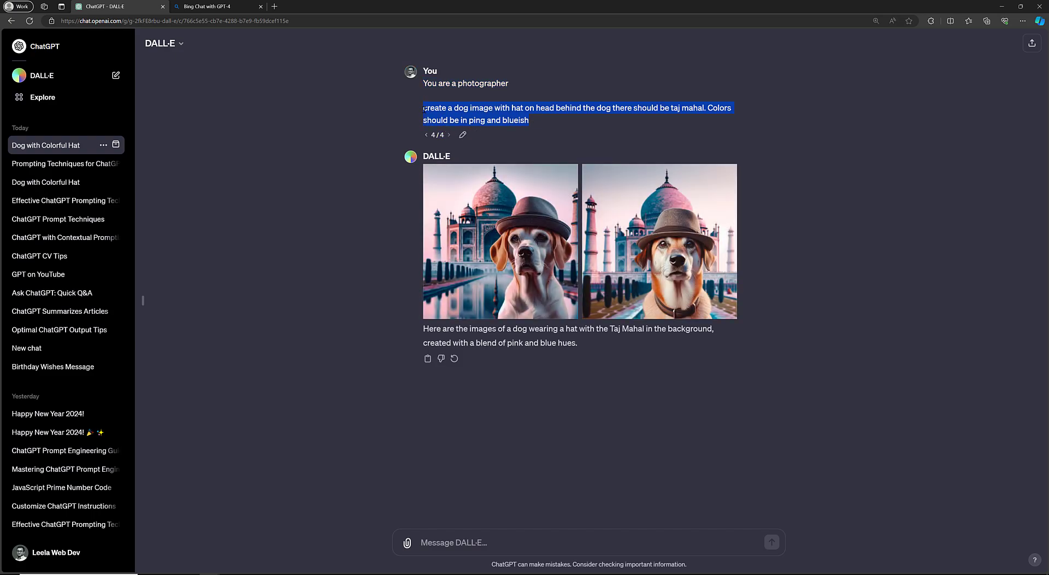
pyautogui.click(230, 4)
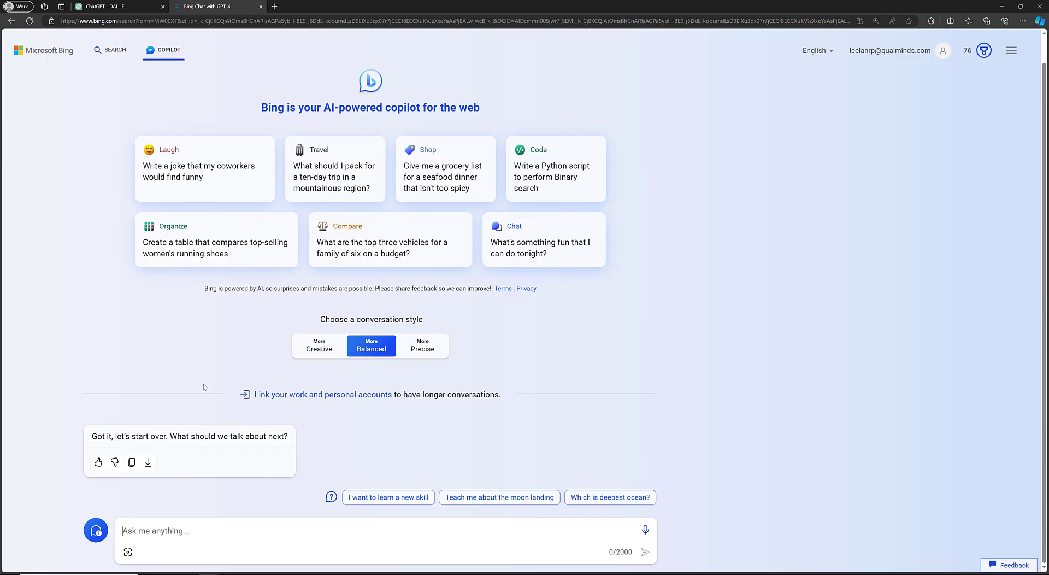
pyautogui.hotkey('ctrl', 'v')
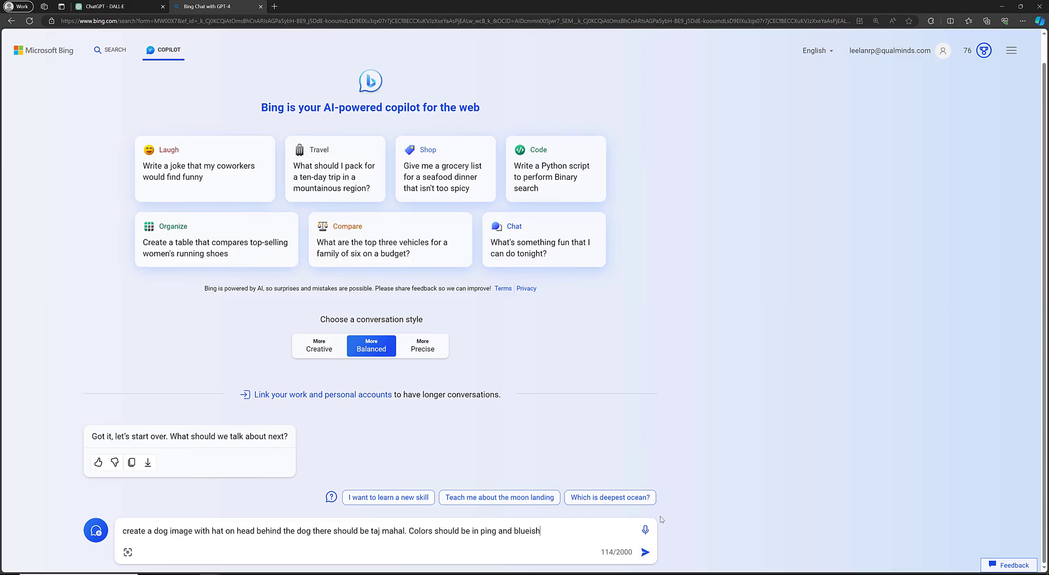
pyautogui.click(646, 551)
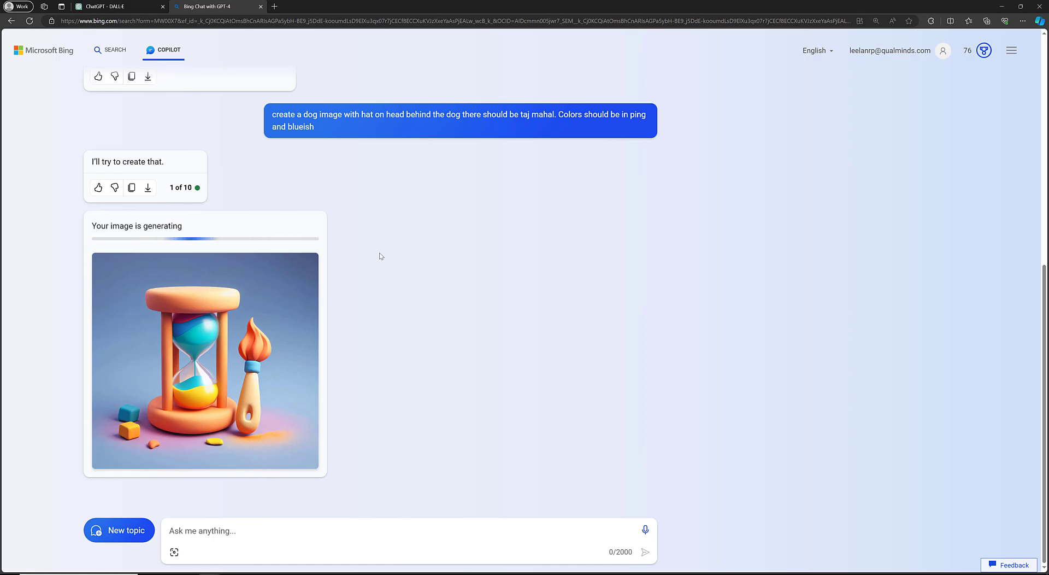
# Compare the Taj Mahal dog images in the DALL·E chat with those generated in Bing's chat.
pyautogui.click(138, 3)
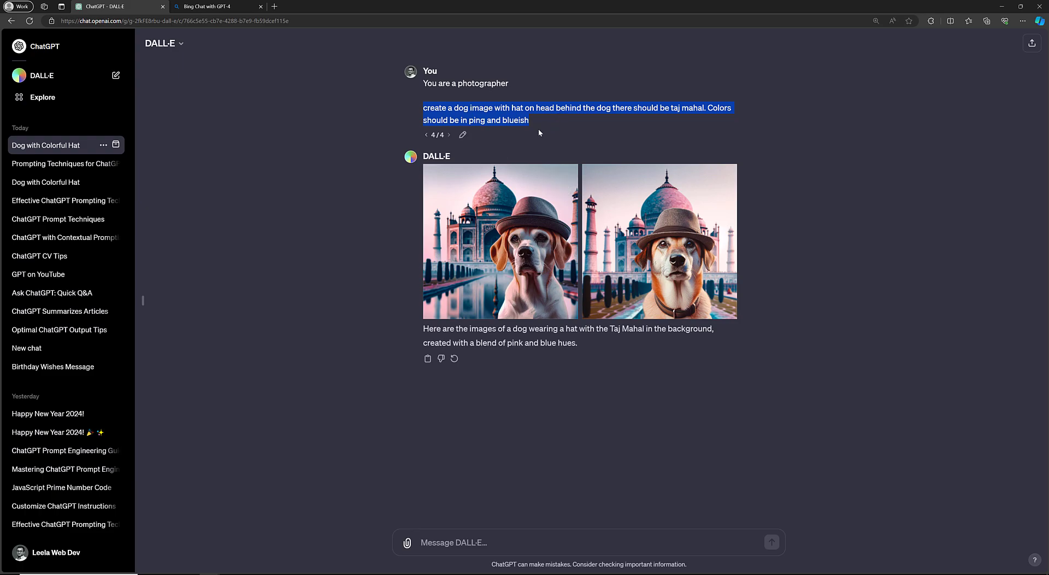
pyautogui.click(497, 133)
pyautogui.click(208, 6)
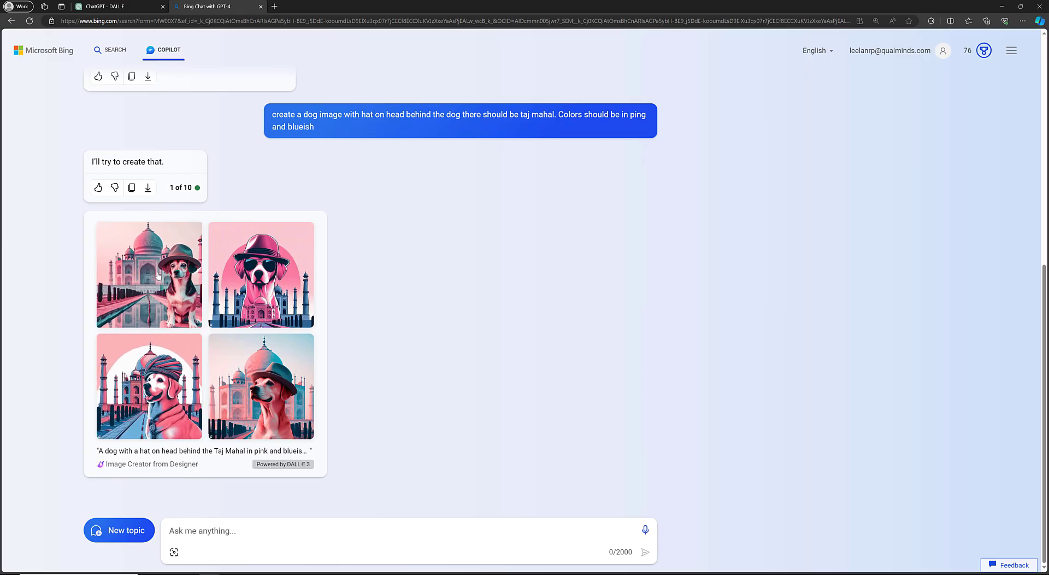